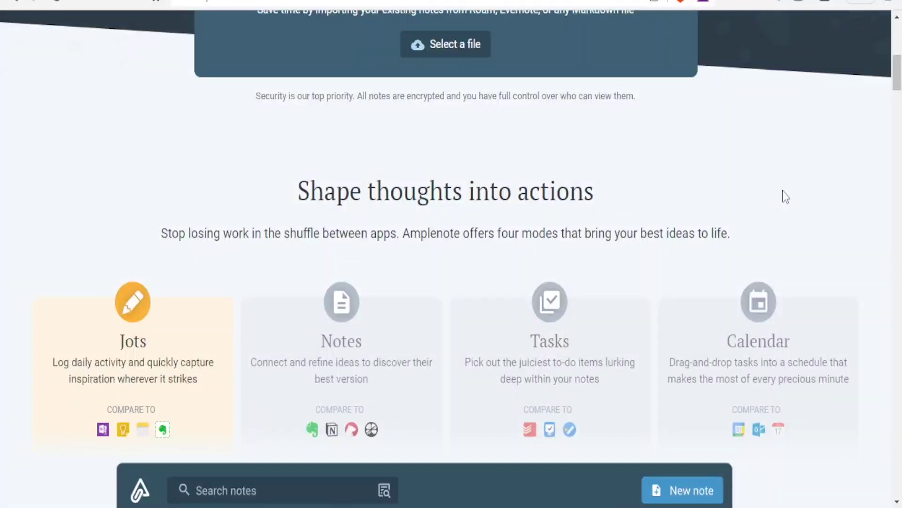
# Sign up for a free-trial account using the saved e-mail address and a password.
pyautogui.moveTo(899, 81)
pyautogui.mouseDown()
pyautogui.moveTo(899, 100)
pyautogui.moveTo(898, 87)
pyautogui.mouseUp()
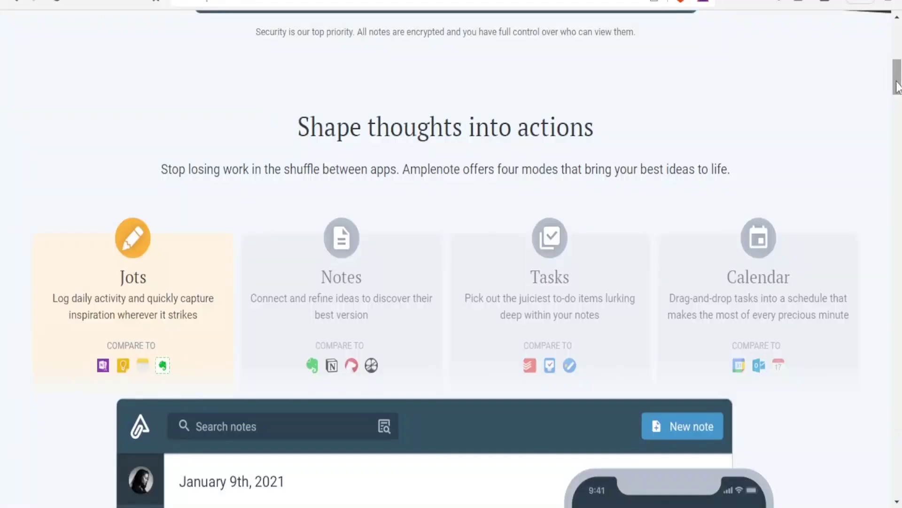
pyautogui.moveTo(898, 87); pyautogui.dragTo(897, 92)
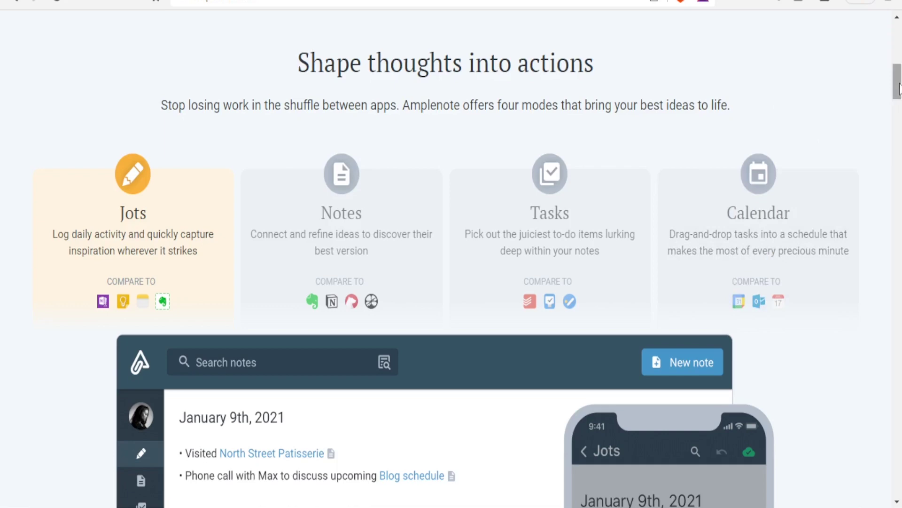
pyautogui.moveTo(897, 87); pyautogui.dragTo(899, 42)
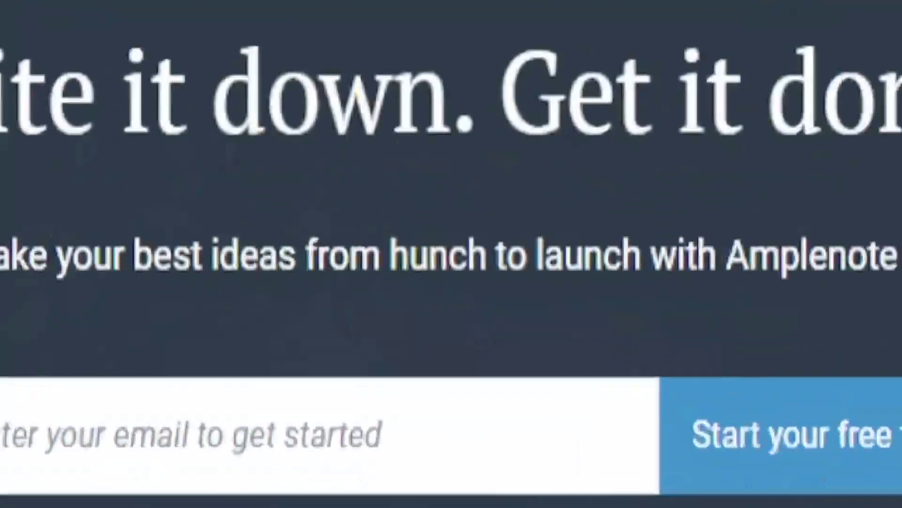
pyautogui.click(374, 308)
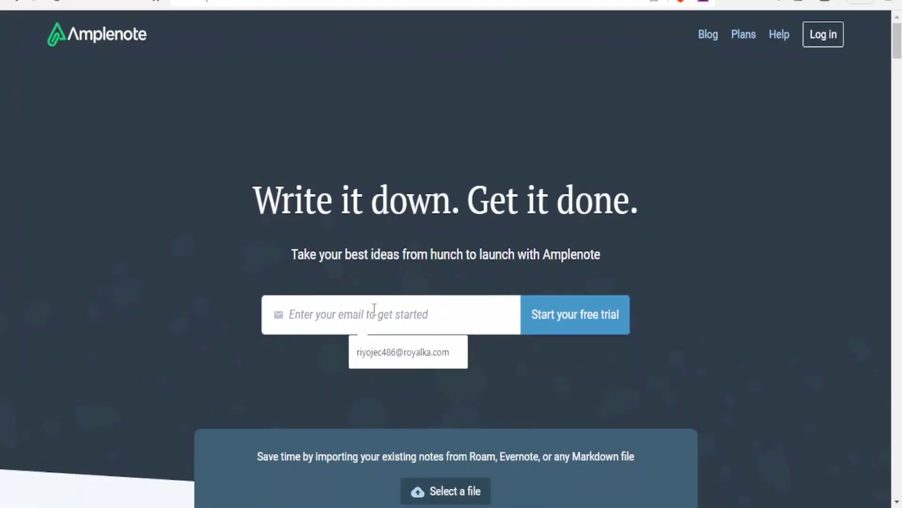
pyautogui.click(404, 352)
pyautogui.click(550, 324)
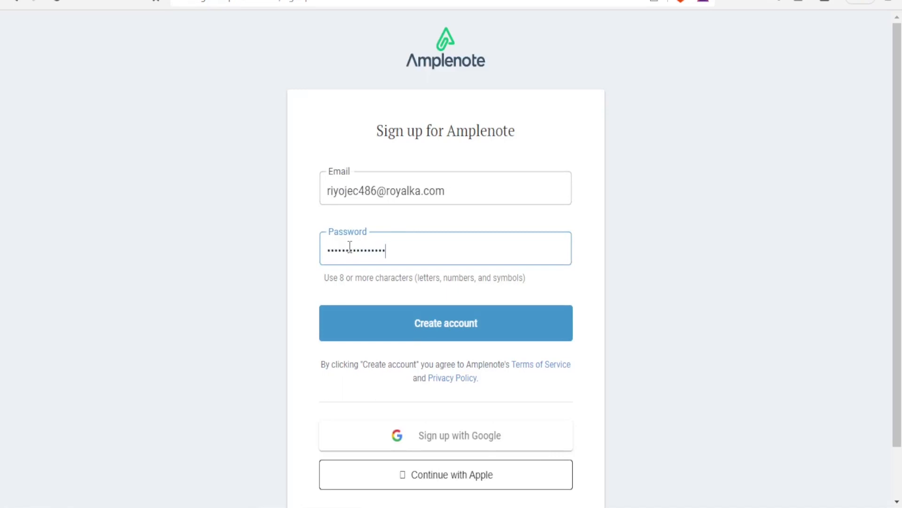
pyautogui.click(379, 324)
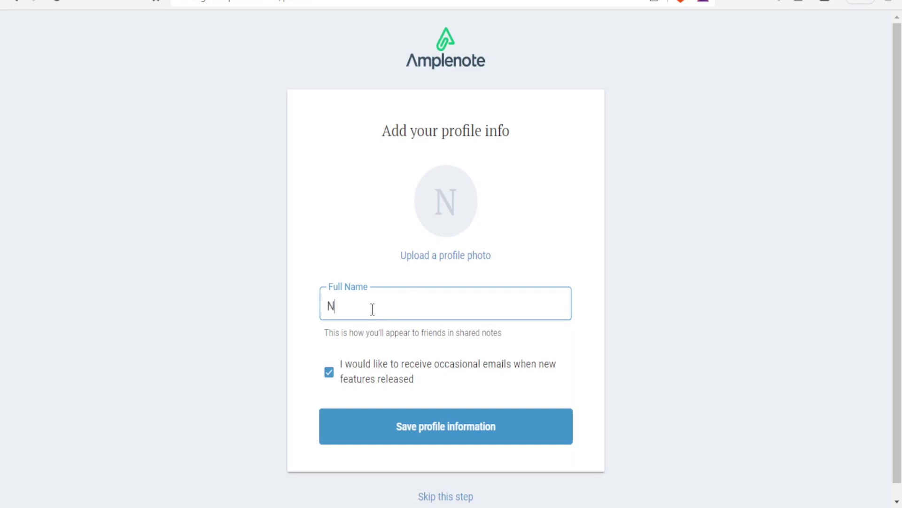
# Enter your full name in the profile and save the profile information.
pyautogui.write('joshNet')
pyautogui.scroll(-1, 895, 315)
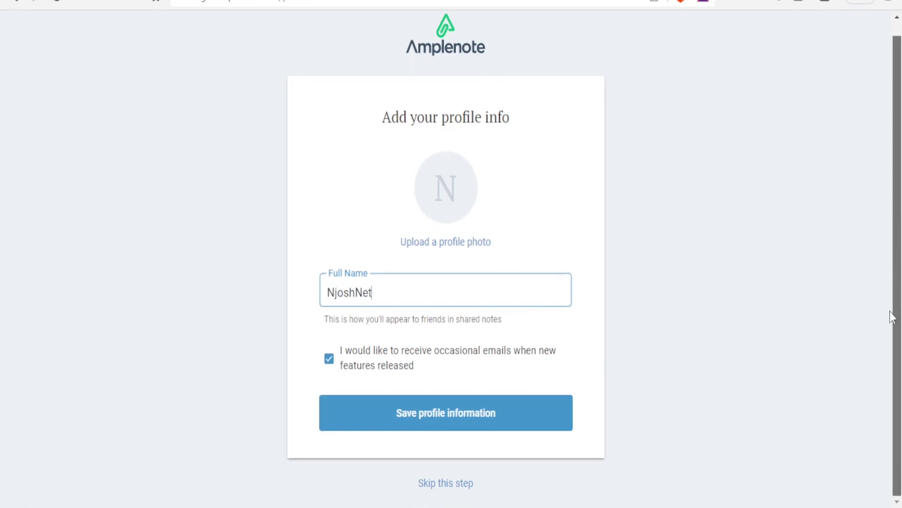
pyautogui.click(488, 428)
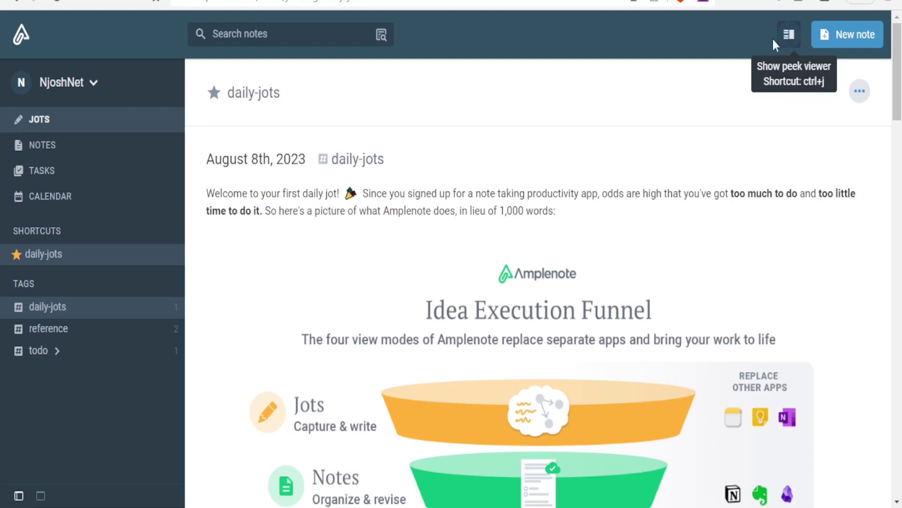
# Open the account options menu once the welcome jot has loaded.
pyautogui.click(94, 85)
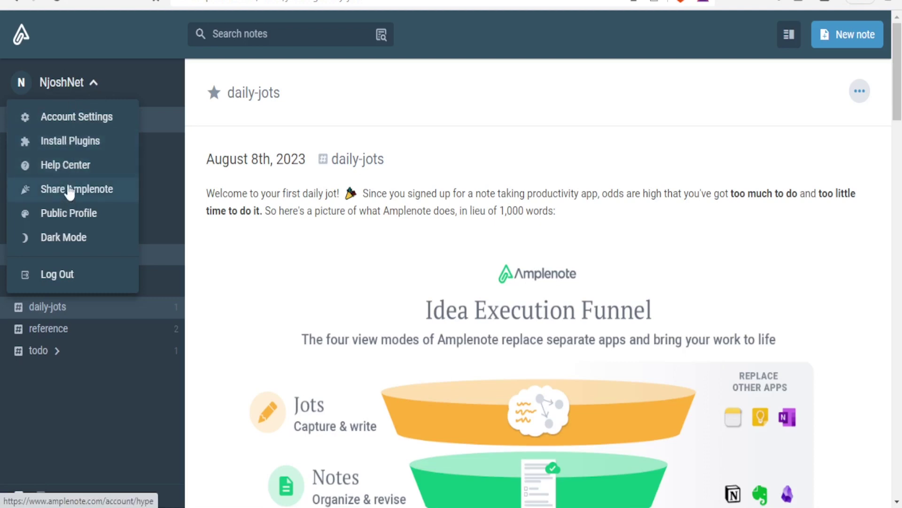
# Switch to Dark Mode, back to Light Mode, then go to Share Amplenote.
pyautogui.click(38, 241)
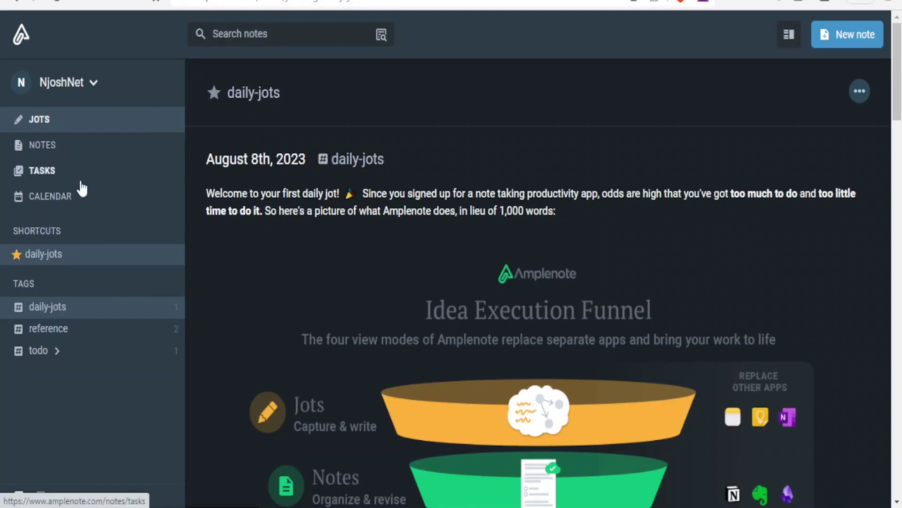
pyautogui.click(94, 85)
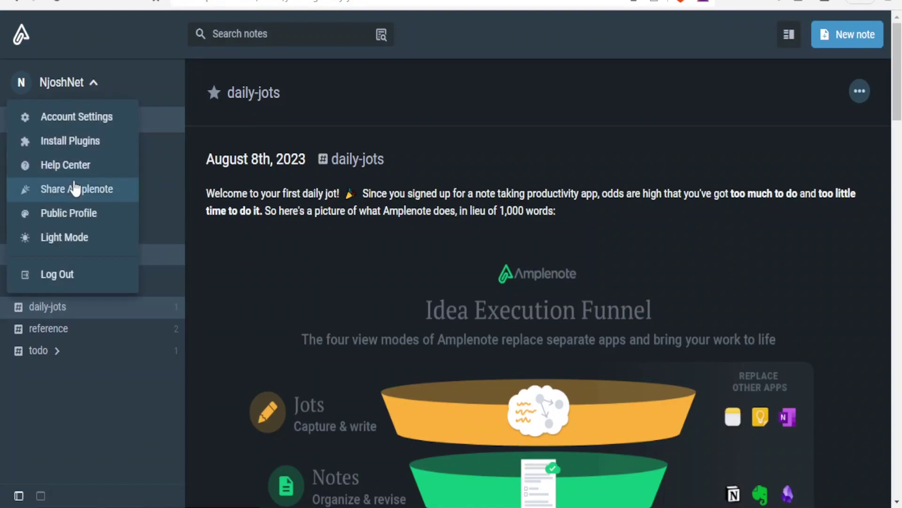
pyautogui.click(57, 235)
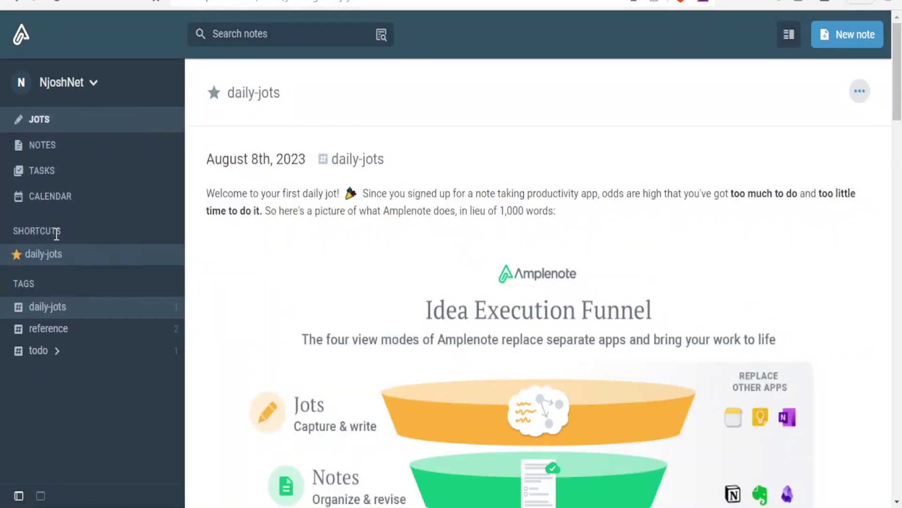
pyautogui.click(93, 84)
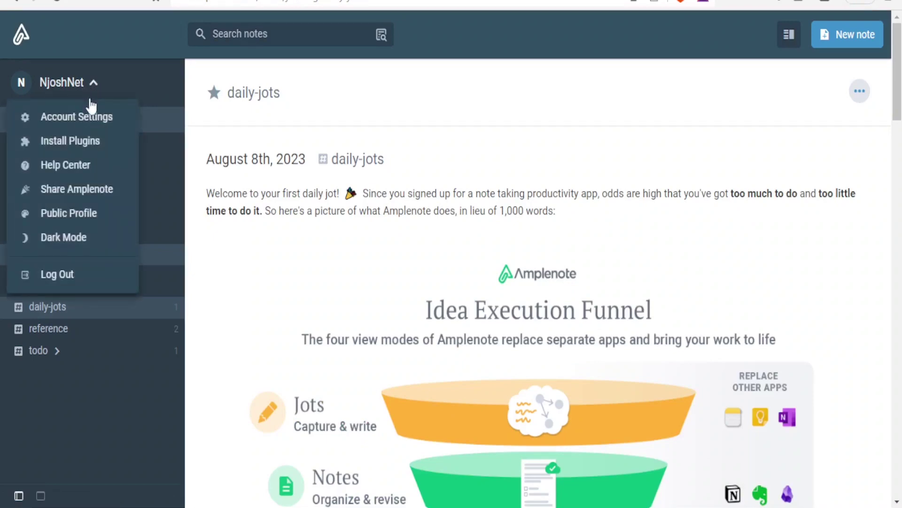
pyautogui.click(75, 190)
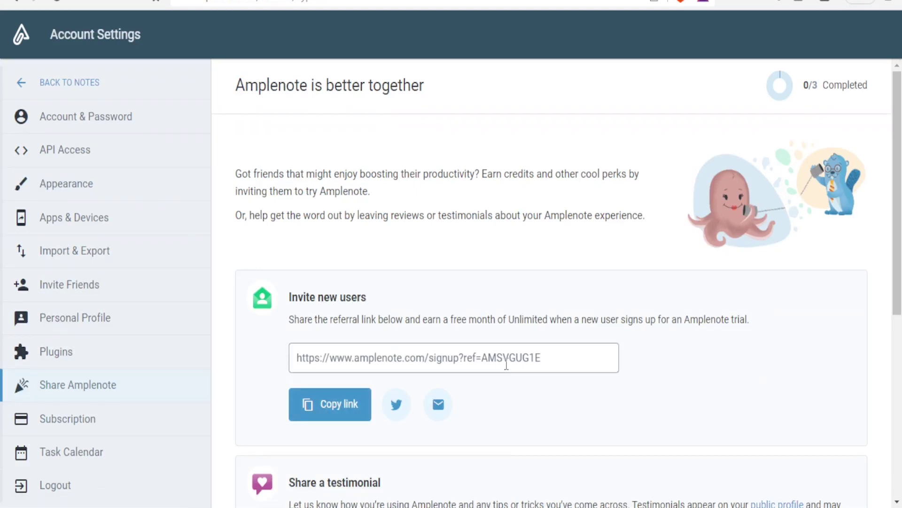
# Select the referral link on the Share Amplenote page.
pyautogui.click(567, 364)
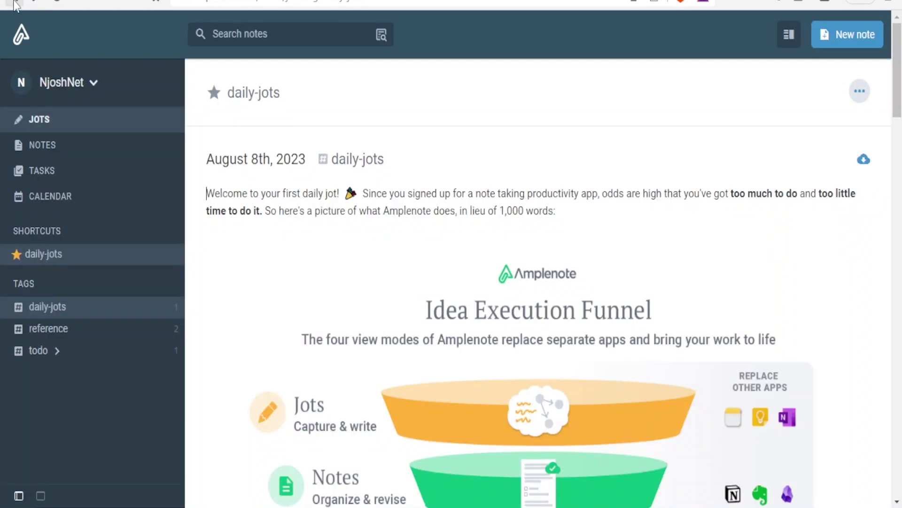
# Show jots from all notes, scroll through them, then switch to the notes list.
pyautogui.click(36, 123)
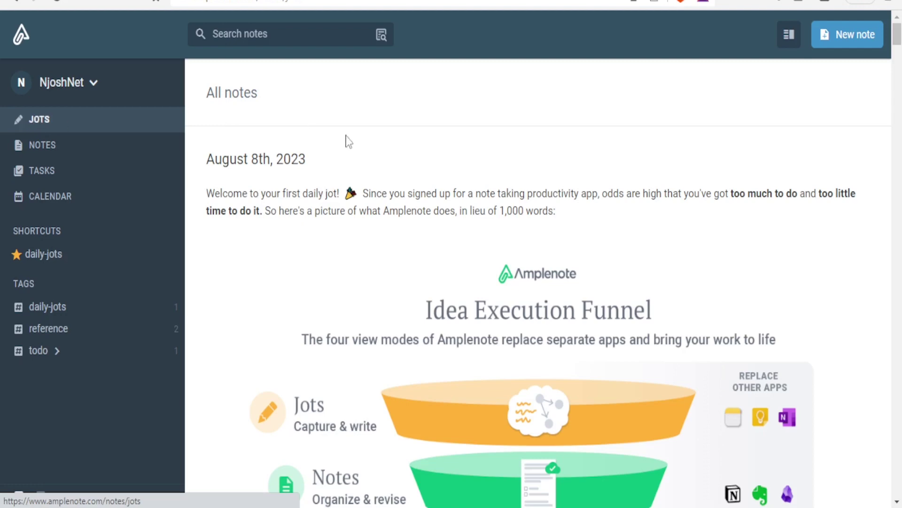
pyautogui.moveTo(898, 35)
pyautogui.mouseDown()
pyautogui.moveTo(897, 362)
pyautogui.moveTo(898, 19)
pyautogui.mouseUp()
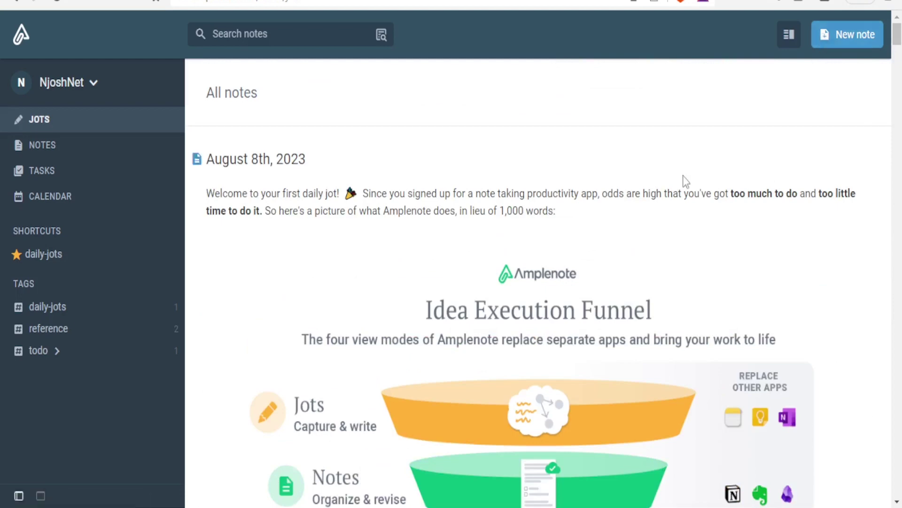
pyautogui.click(51, 146)
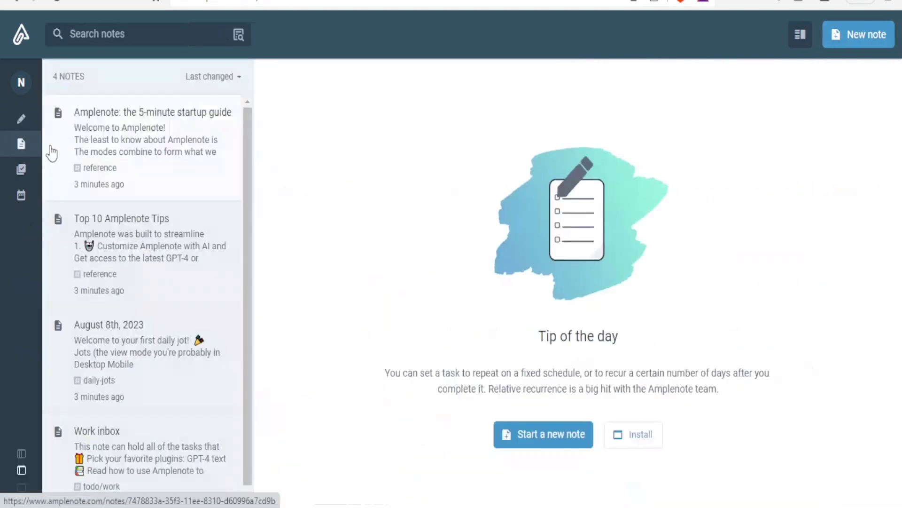
# Create a note titled 'Complete my Thesis' and paste that title into its body.
pyautogui.click(540, 445)
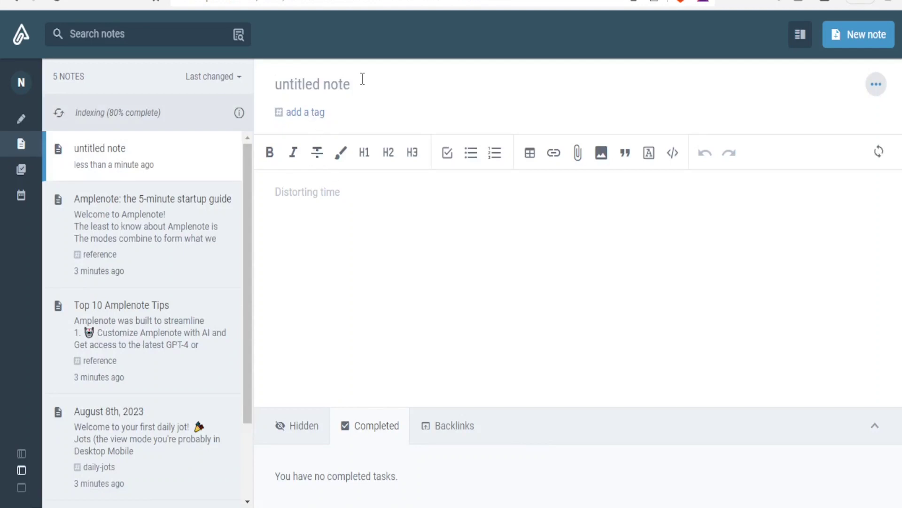
pyautogui.click(287, 86)
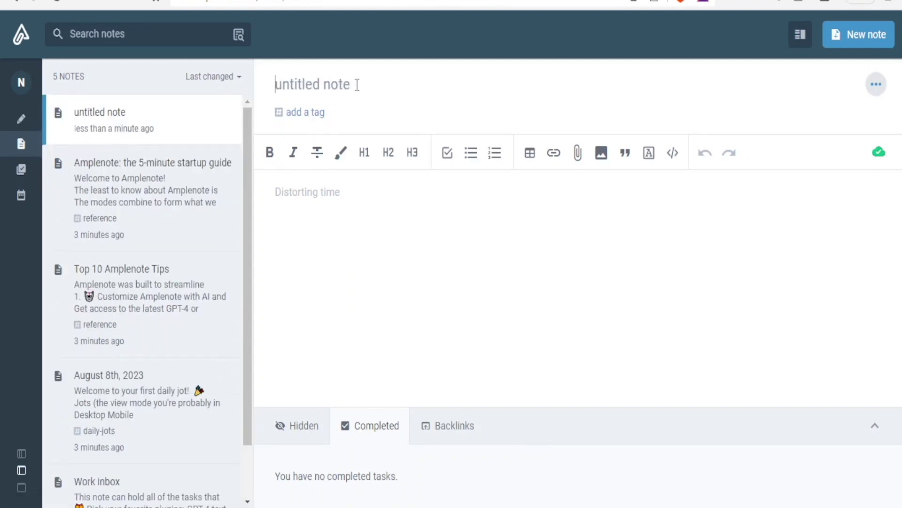
pyautogui.write('Complete my')
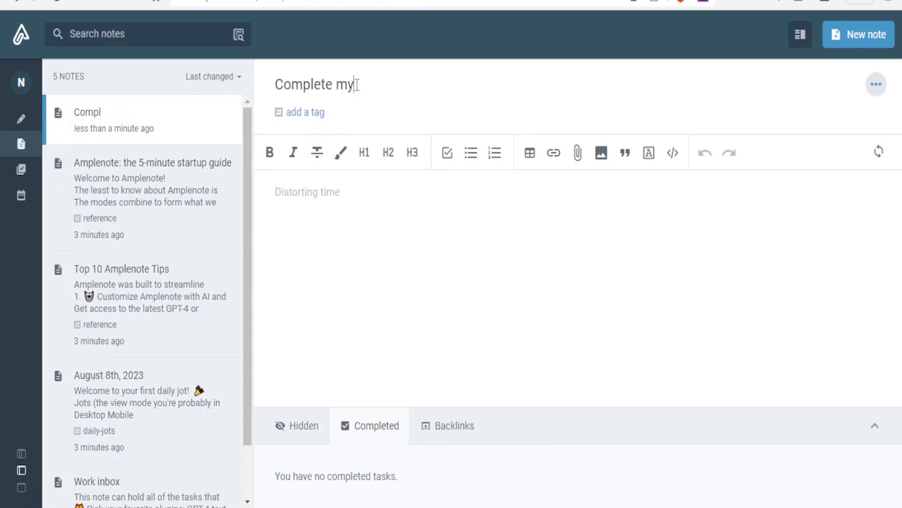
pyautogui.write(' Thesis')
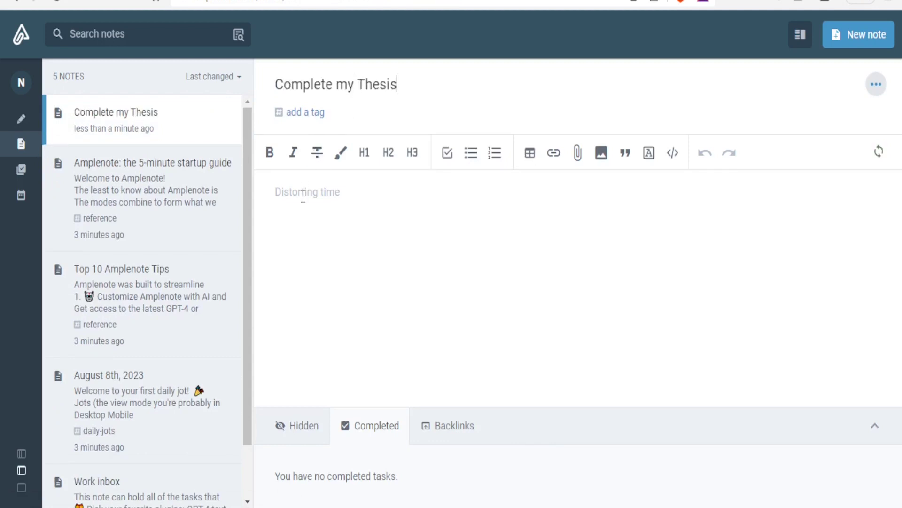
pyautogui.click(303, 196)
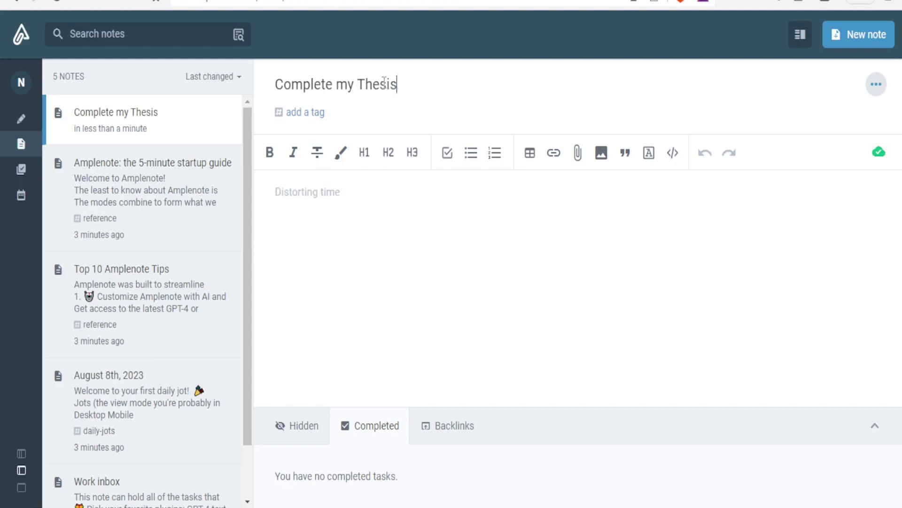
pyautogui.moveTo(397, 84); pyautogui.dragTo(277, 84)
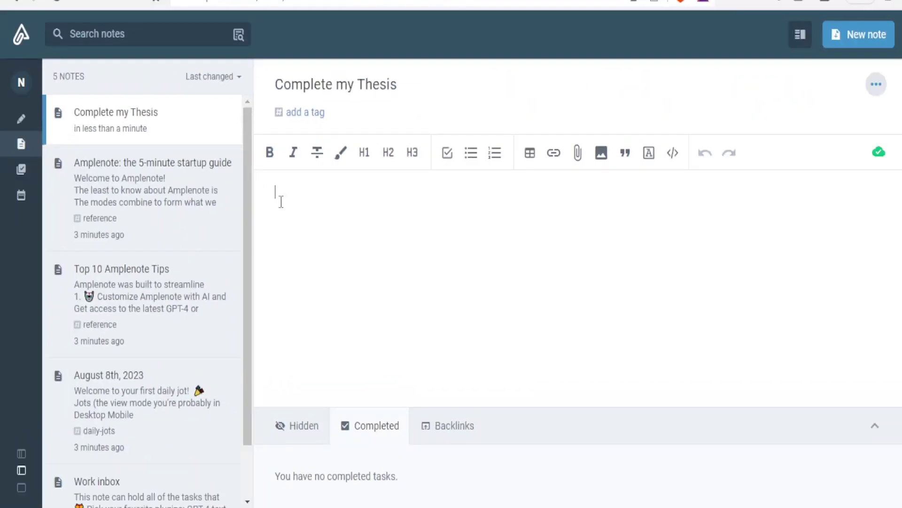
pyautogui.write('Complete my Thesis')
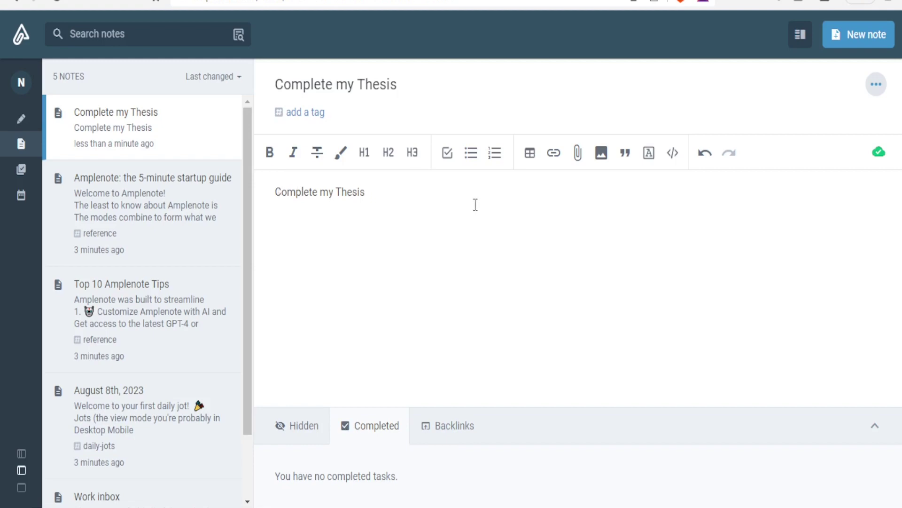
# Insert the Shop.jpg photo from the Downloads folder into the note.
pyautogui.click(602, 162)
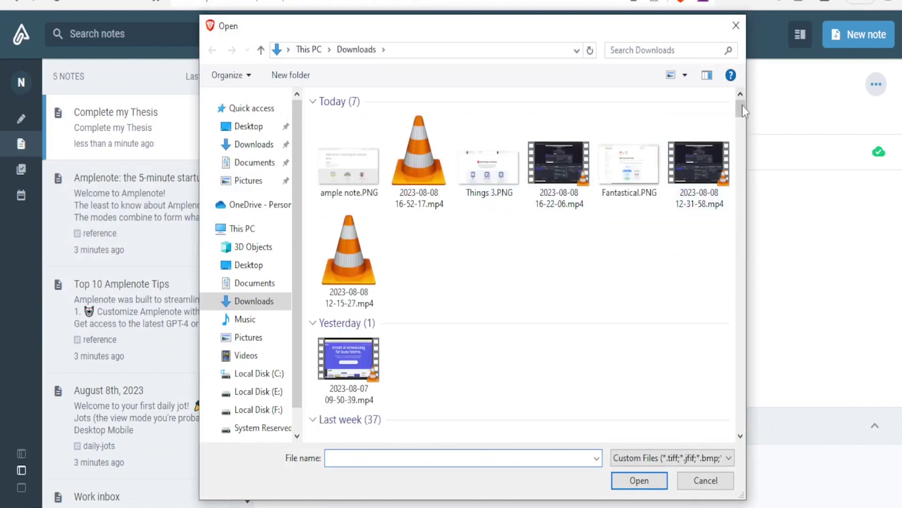
pyautogui.moveTo(743, 111); pyautogui.dragTo(741, 126)
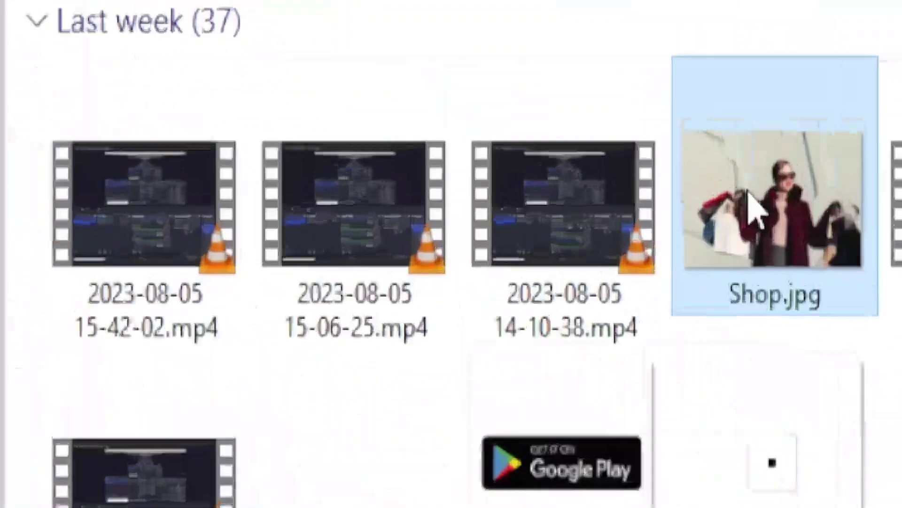
pyautogui.doubleClick(551, 233)
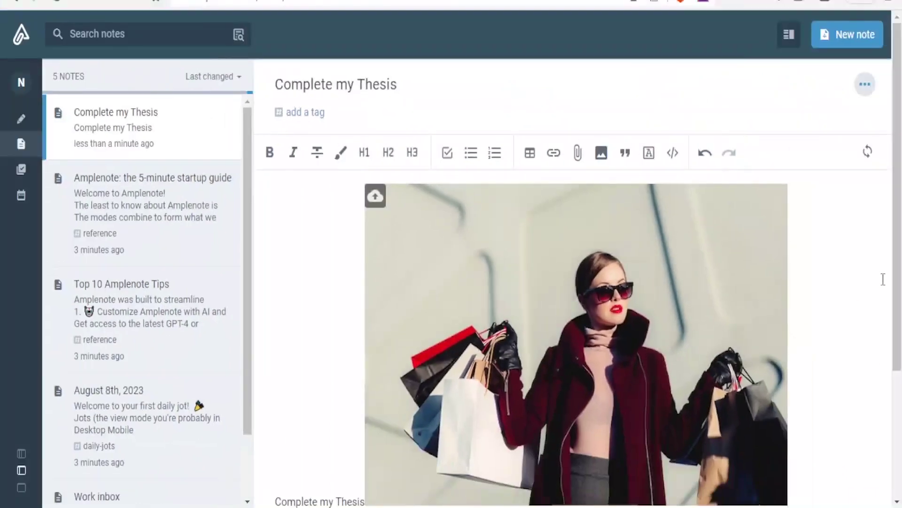
pyautogui.moveTo(898, 280); pyautogui.dragTo(899, 230)
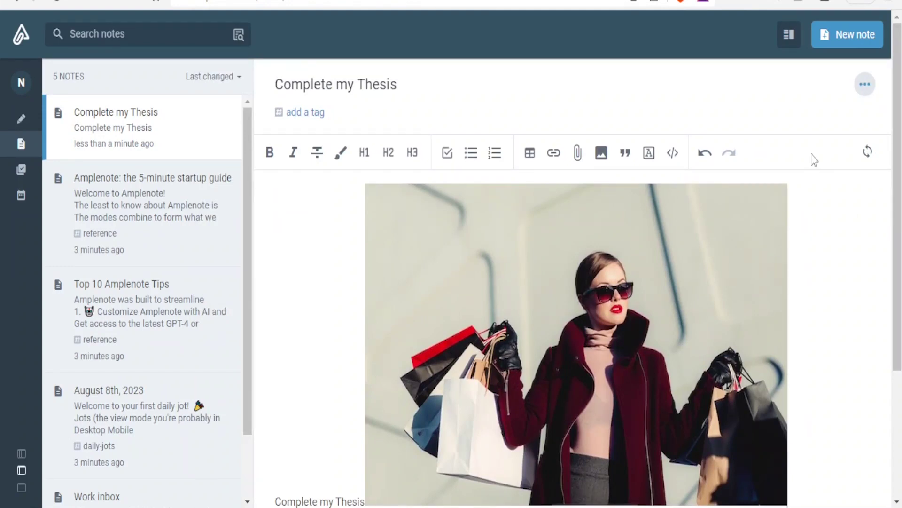
pyautogui.click(865, 85)
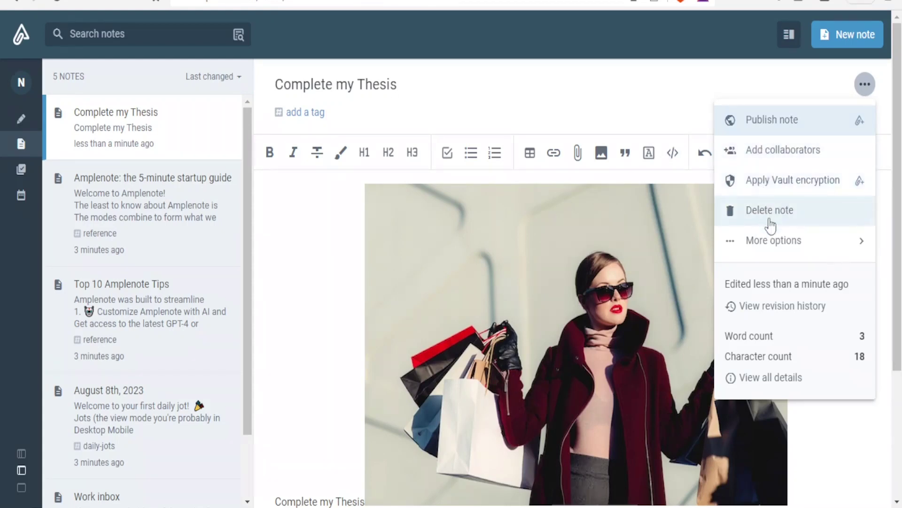
# View the note's More options, then switch to the Tasks list.
pyautogui.click(809, 256)
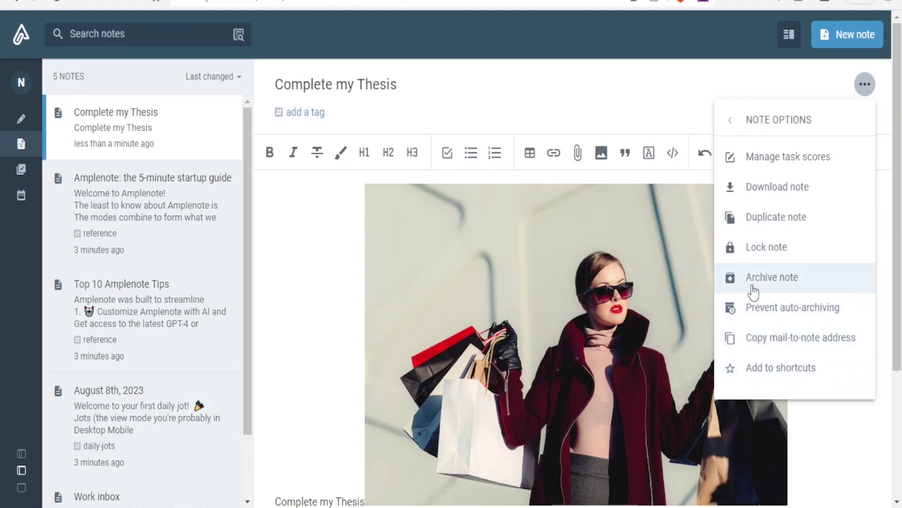
pyautogui.click(24, 172)
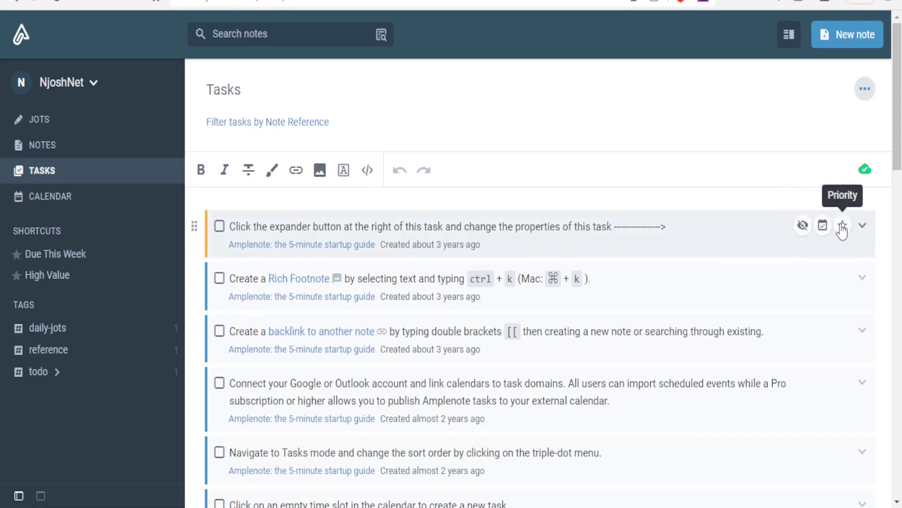
# Schedule the first task for Aug 9 at 9:00 am, not repeating, with a 15-minute reminder.
pyautogui.click(863, 226)
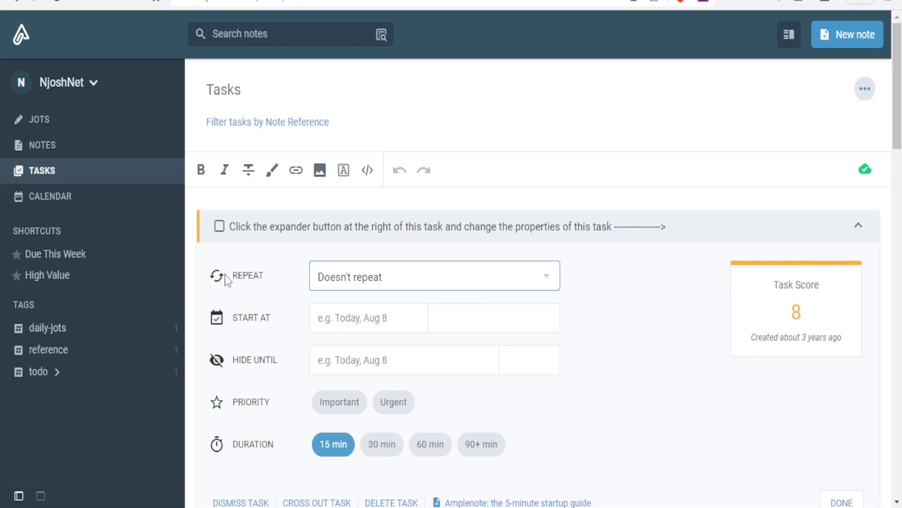
pyautogui.click(544, 283)
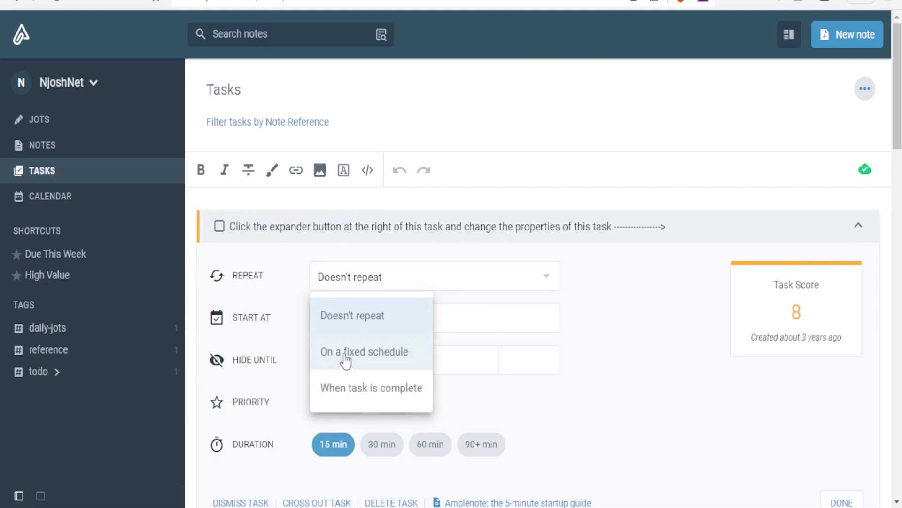
pyautogui.click(367, 320)
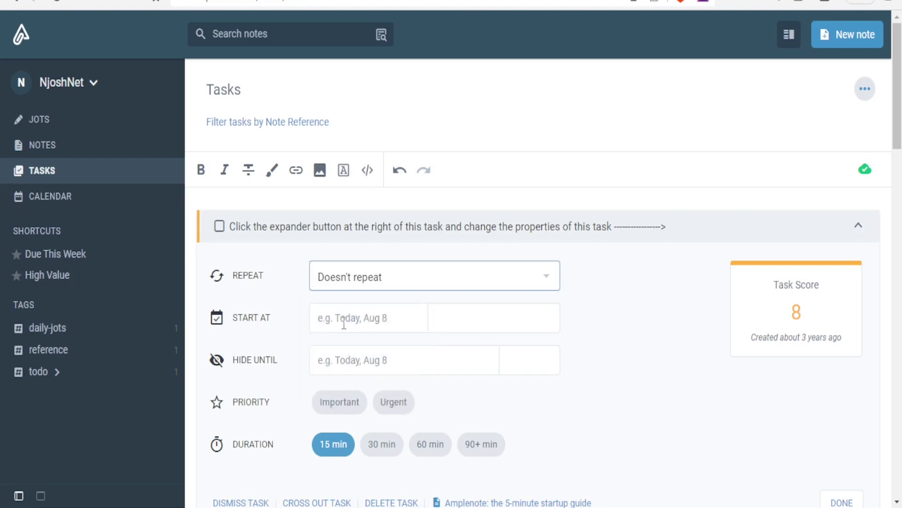
pyautogui.click(344, 324)
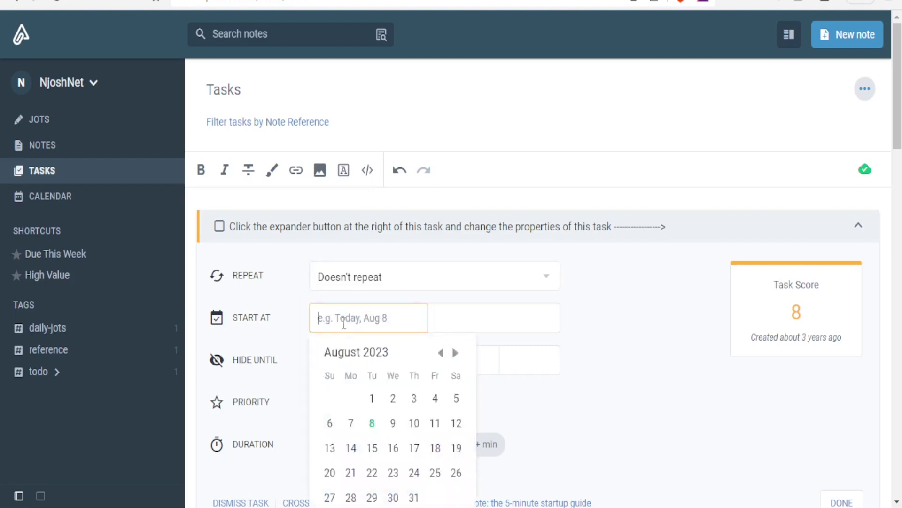
pyautogui.click(392, 423)
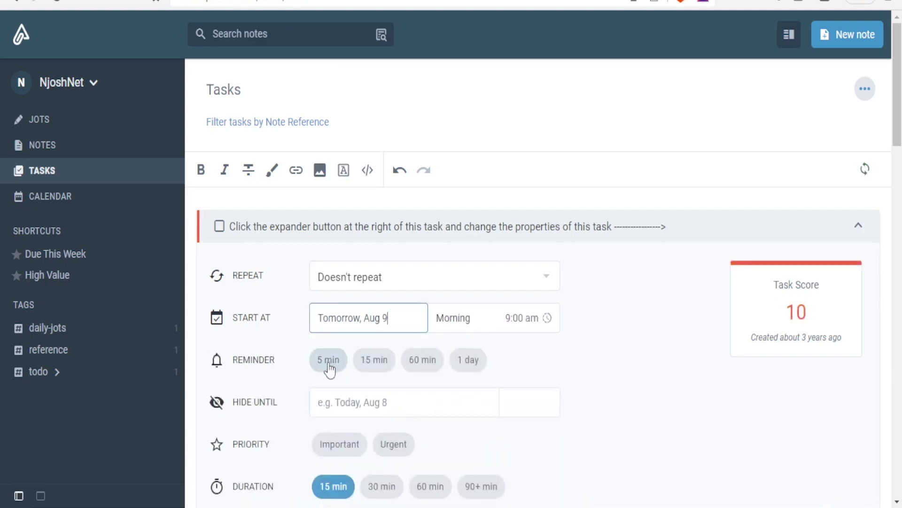
pyautogui.click(380, 365)
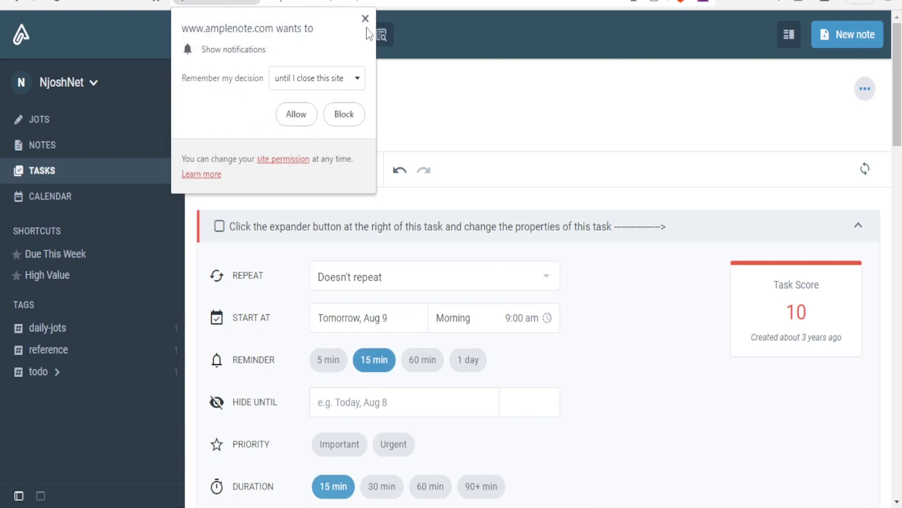
pyautogui.click(365, 18)
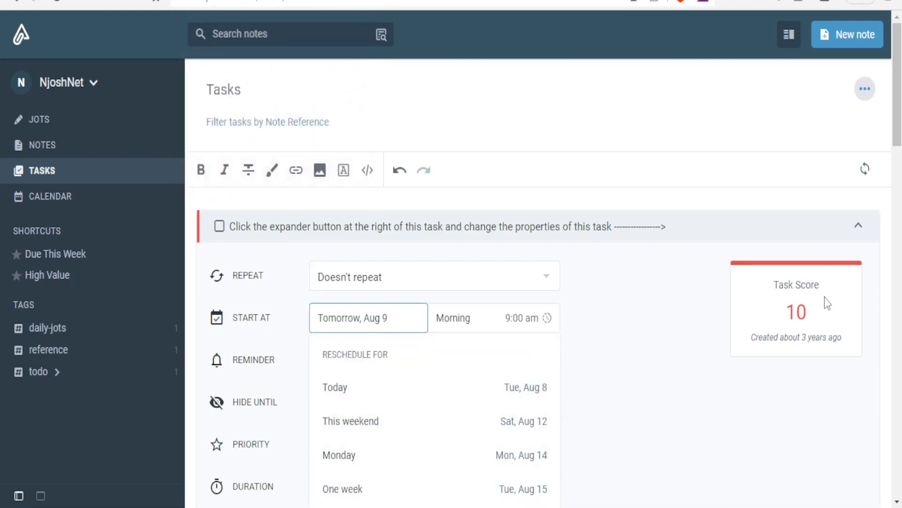
pyautogui.scroll(-3, 899, 151)
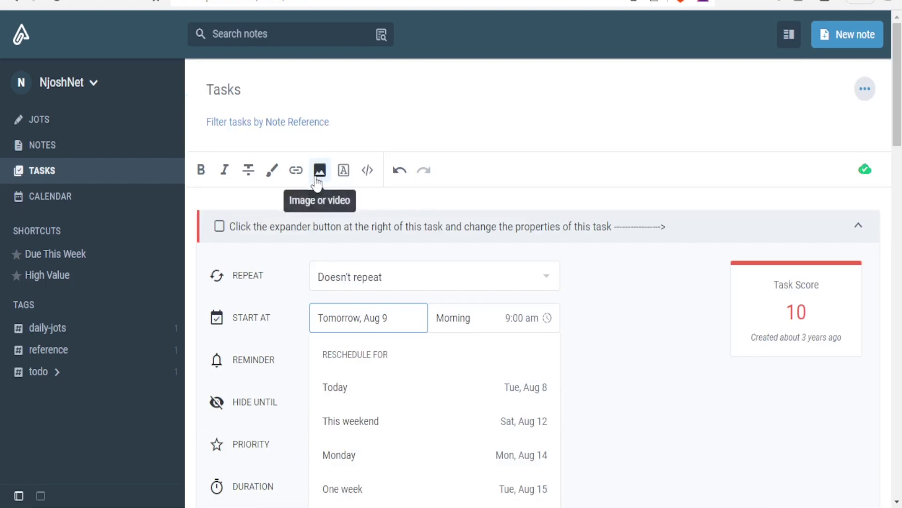
# Replace the first task's text with 'Arrange the flowers'.
pyautogui.click(324, 230)
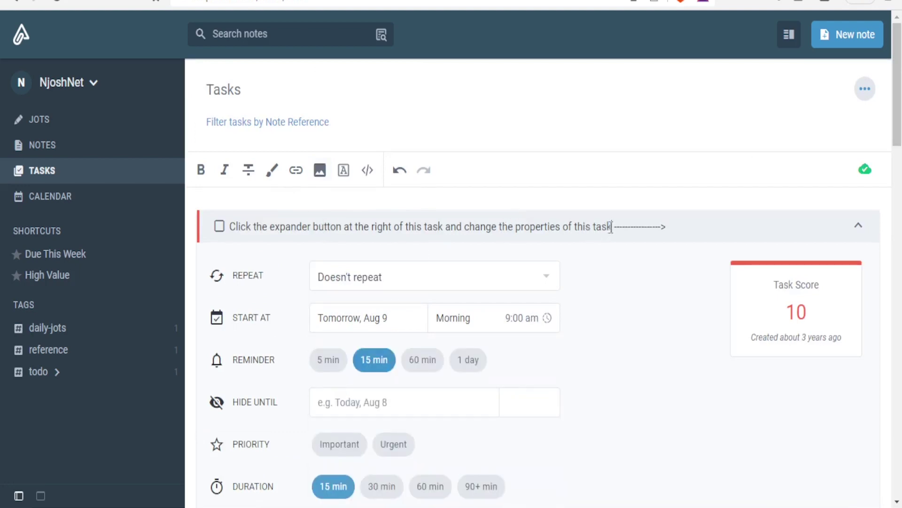
pyautogui.moveTo(611, 228); pyautogui.dragTo(539, 224)
pyautogui.press('BackSpace')
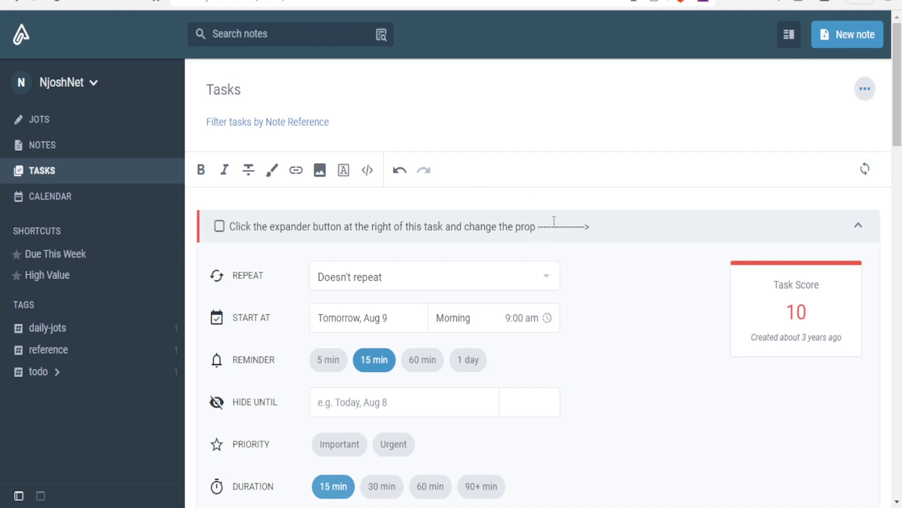
pyautogui.moveTo(591, 226); pyautogui.dragTo(228, 226)
pyautogui.press('BackSpace')
pyautogui.click(365, 19)
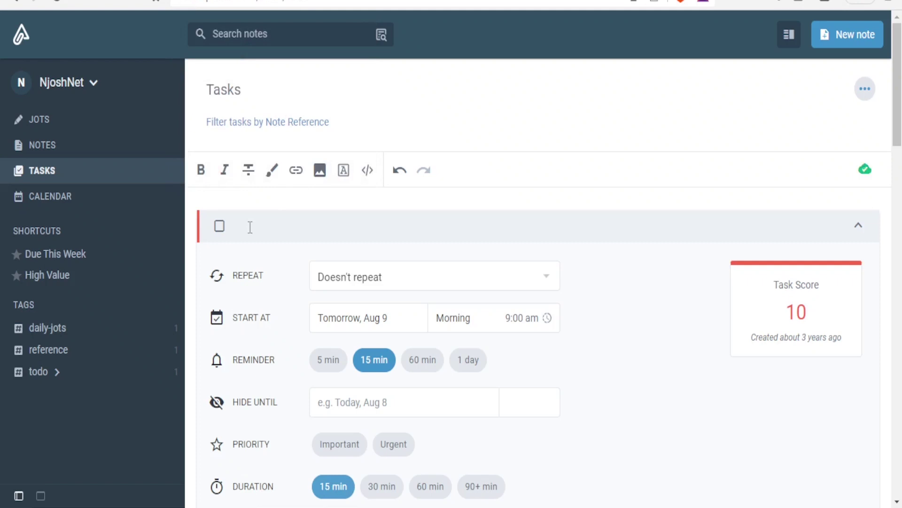
pyautogui.write('Arrange the flowers')
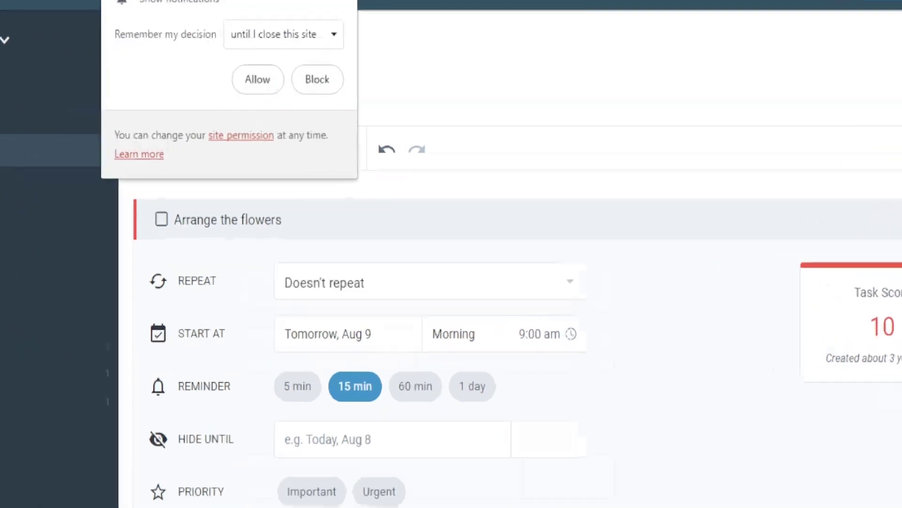
pyautogui.click(365, 18)
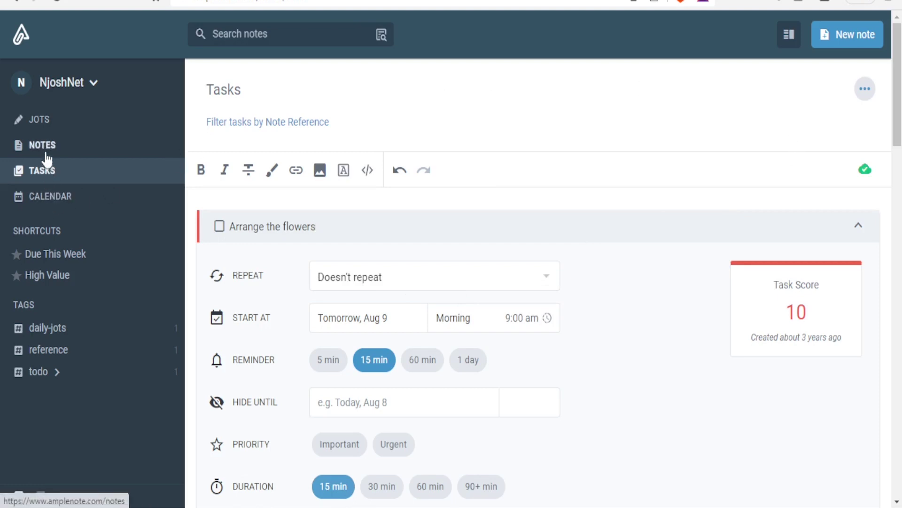
pyautogui.click(18, 145)
# Rename the Rich Footnote task to 'Wipe the mixer interior' and set it to start today, Aug 8.
pyautogui.click(33, 177)
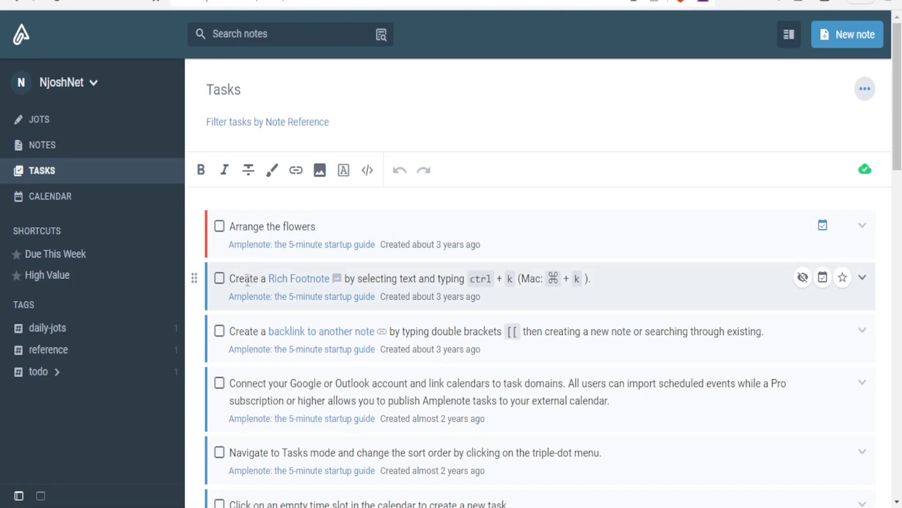
pyautogui.moveTo(232, 278); pyautogui.dragTo(603, 264)
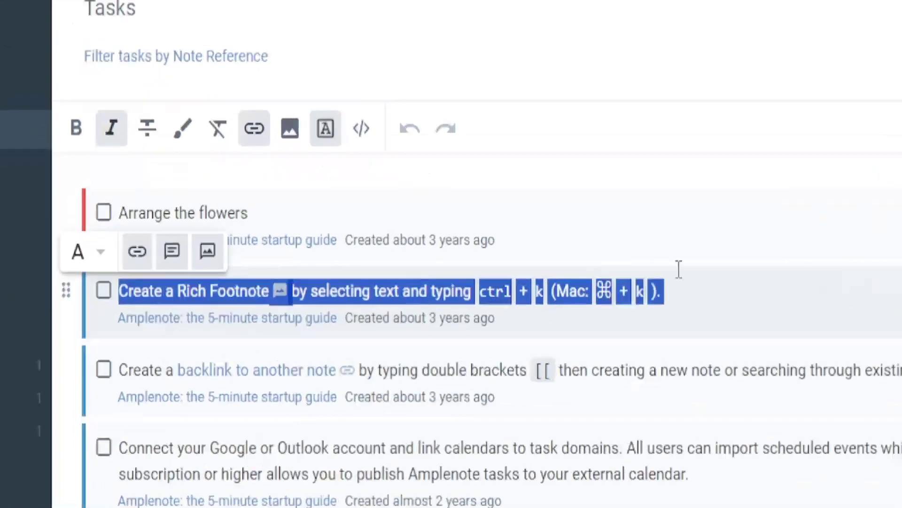
pyautogui.write('Wipe the in')
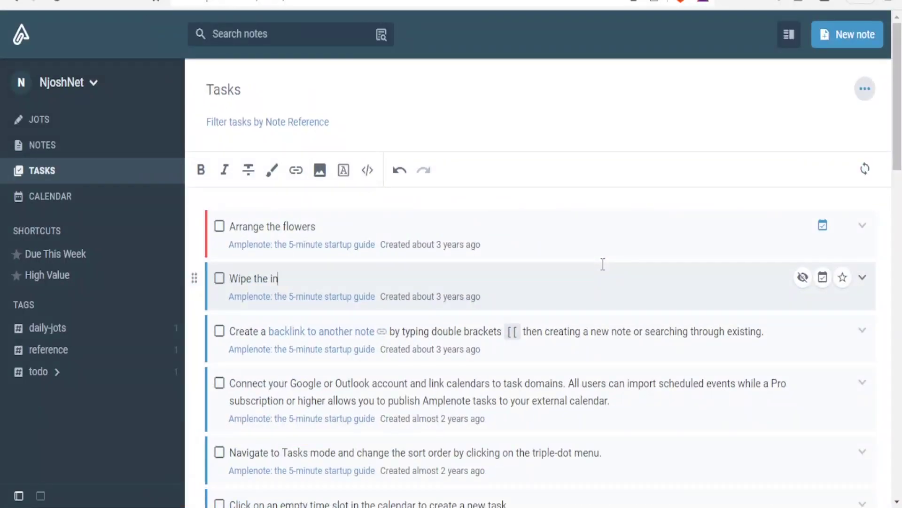
pyautogui.press('BackSpace')
pyautogui.press('BackSpace')
pyautogui.write('mixer interior')
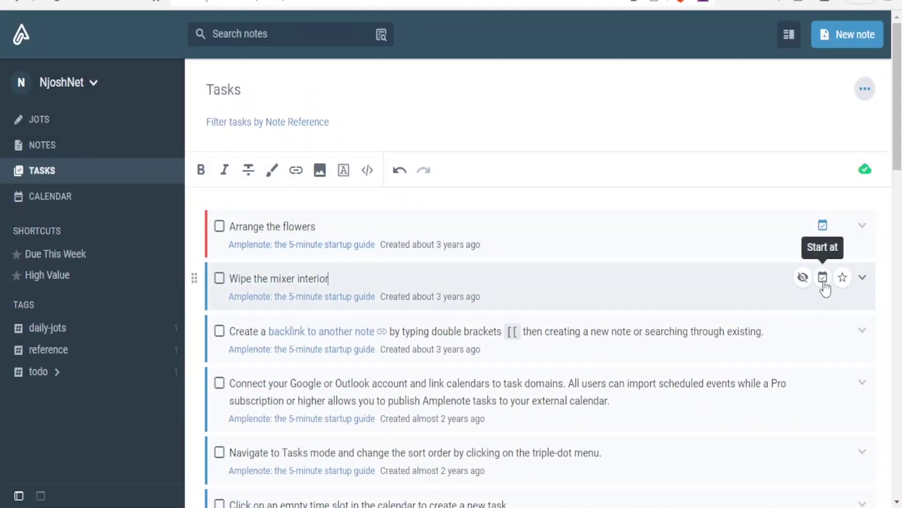
pyautogui.click(823, 278)
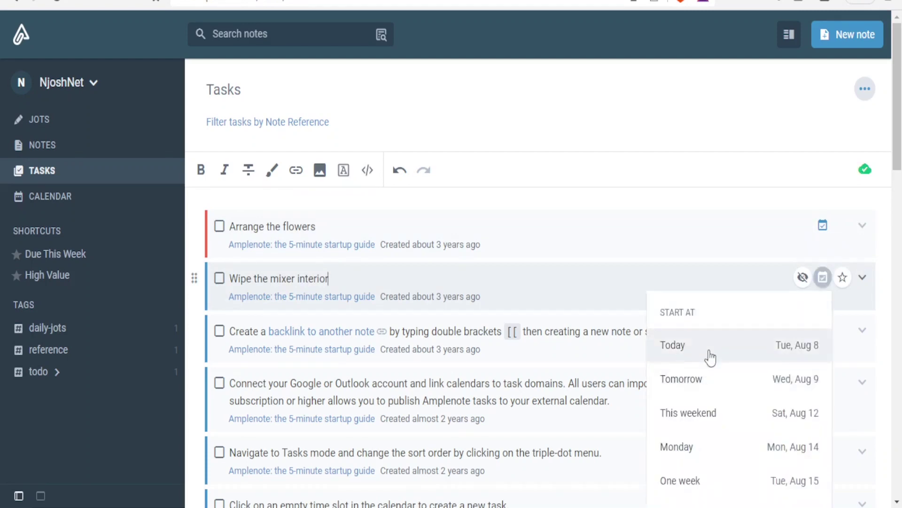
pyautogui.click(710, 359)
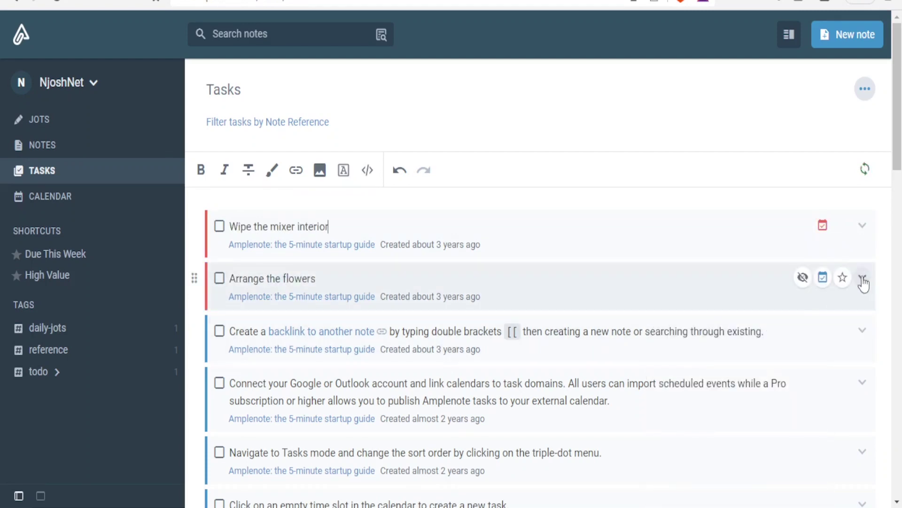
pyautogui.click(844, 278)
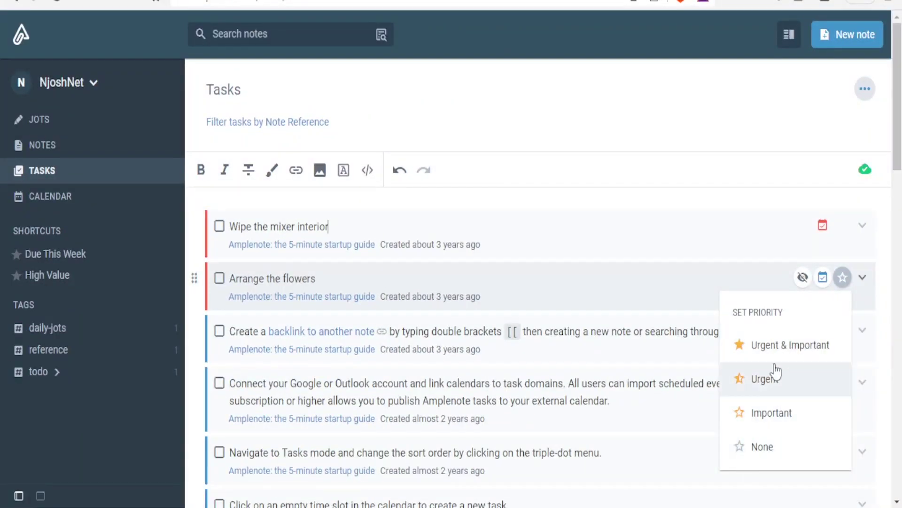
# Mark 'Arrange the flowers' Urgent & Important, then set 'Wipe the mixer interior' to Important.
pyautogui.click(760, 347)
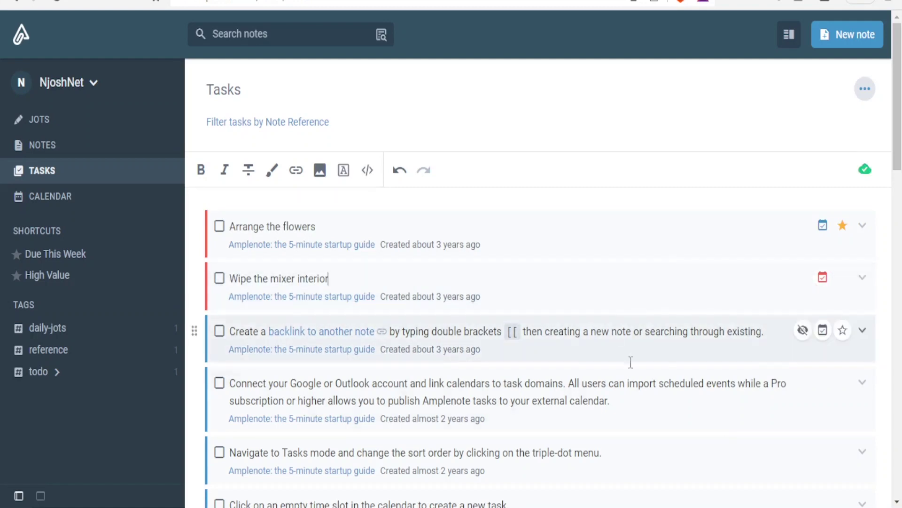
pyautogui.click(863, 278)
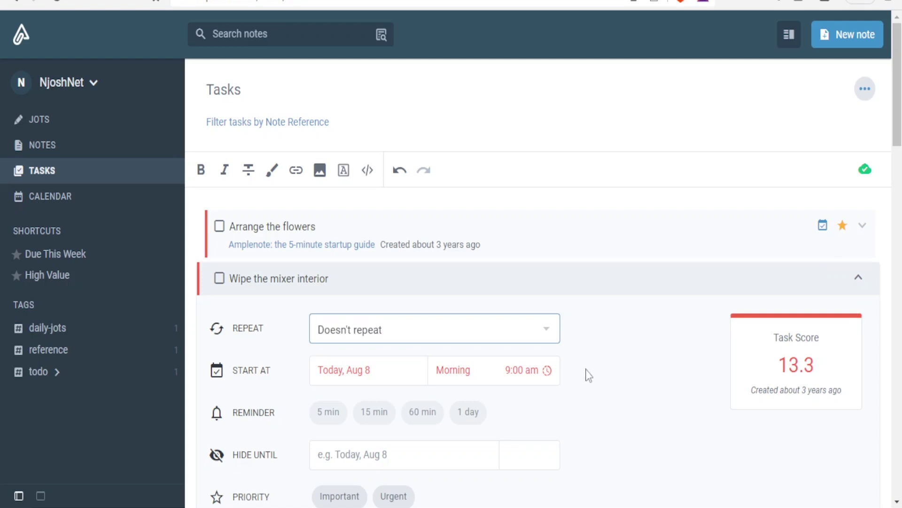
pyautogui.click(859, 277)
pyautogui.click(843, 277)
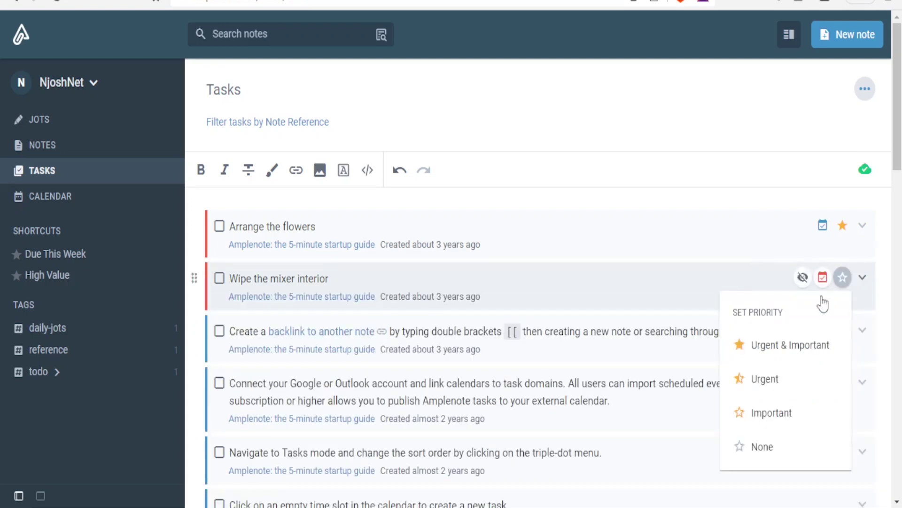
pyautogui.click(778, 358)
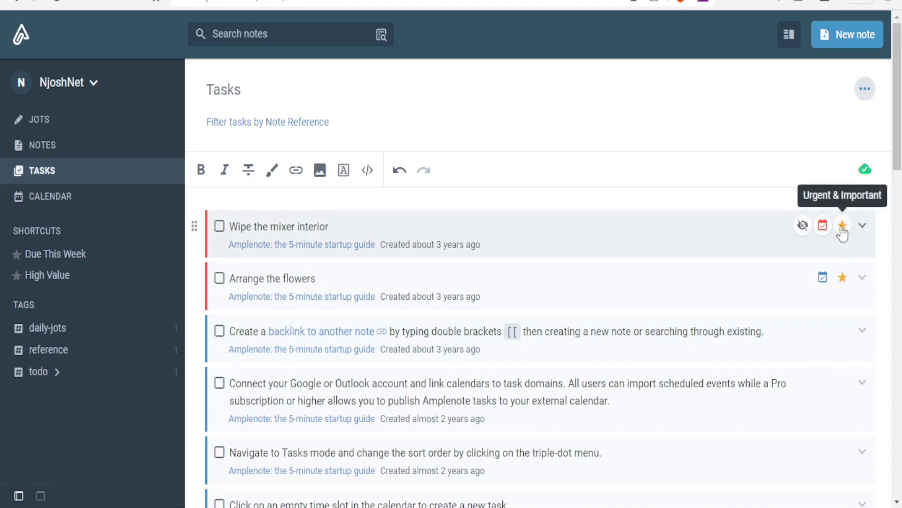
pyautogui.click(840, 227)
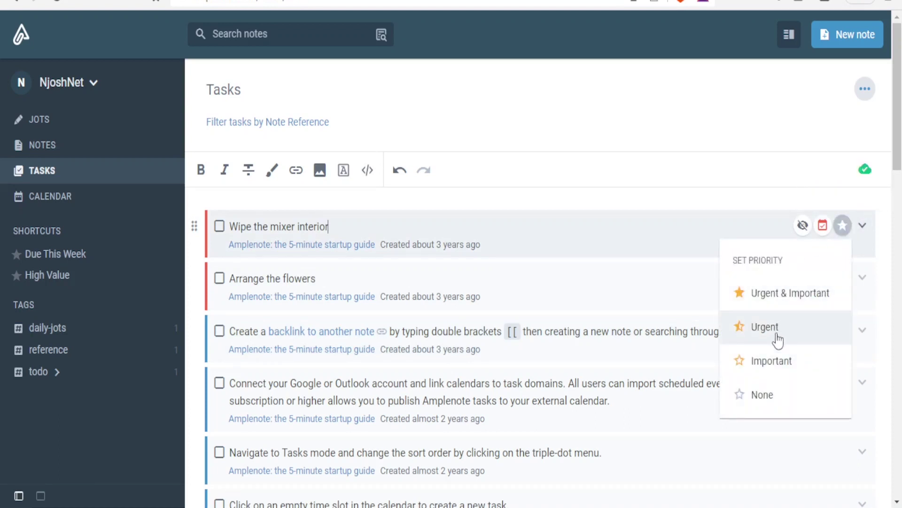
pyautogui.click(773, 361)
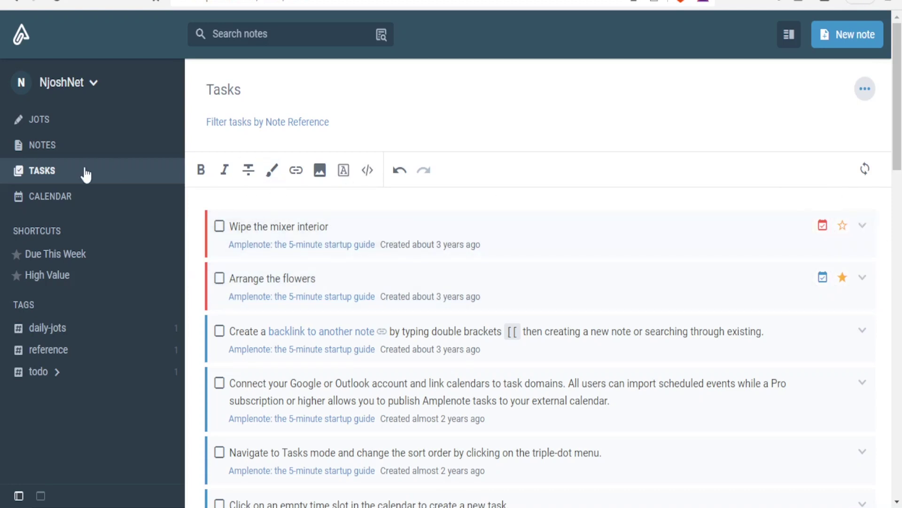
# In the August 8 calendar, rename the first side-list task to 'ABC' and pick the 2:30 PM slot.
pyautogui.click(46, 196)
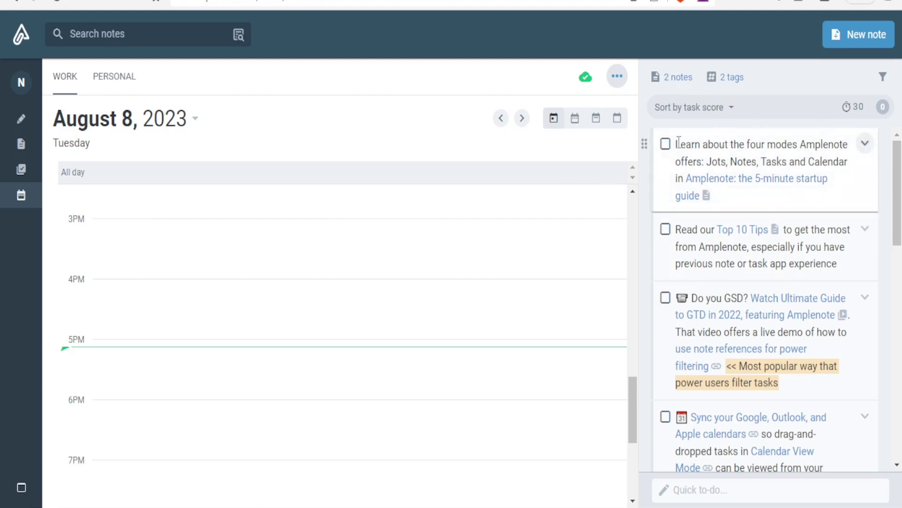
pyautogui.moveTo(677, 142); pyautogui.dragTo(851, 145)
pyautogui.moveTo(677, 142); pyautogui.dragTo(846, 161)
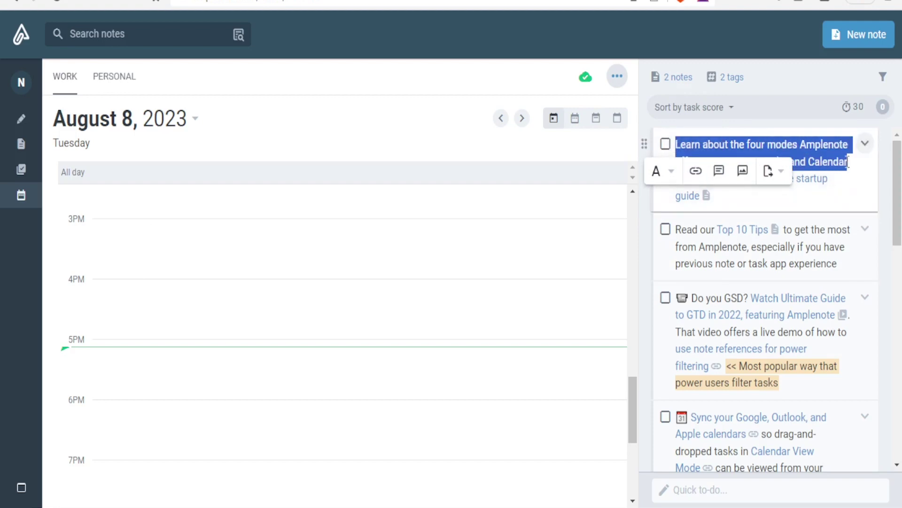
pyautogui.write('A')
pyautogui.write('BC')
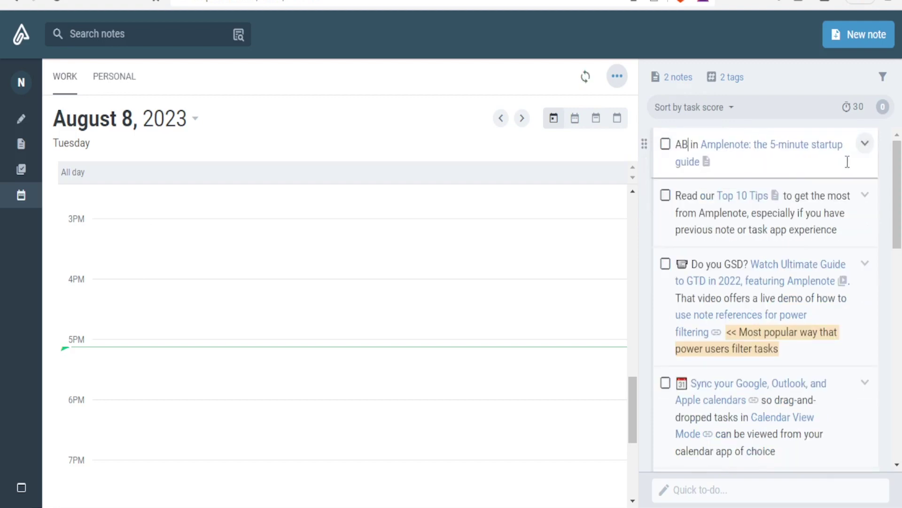
pyautogui.hotkey('shift', 'End')
pyautogui.press('Delete')
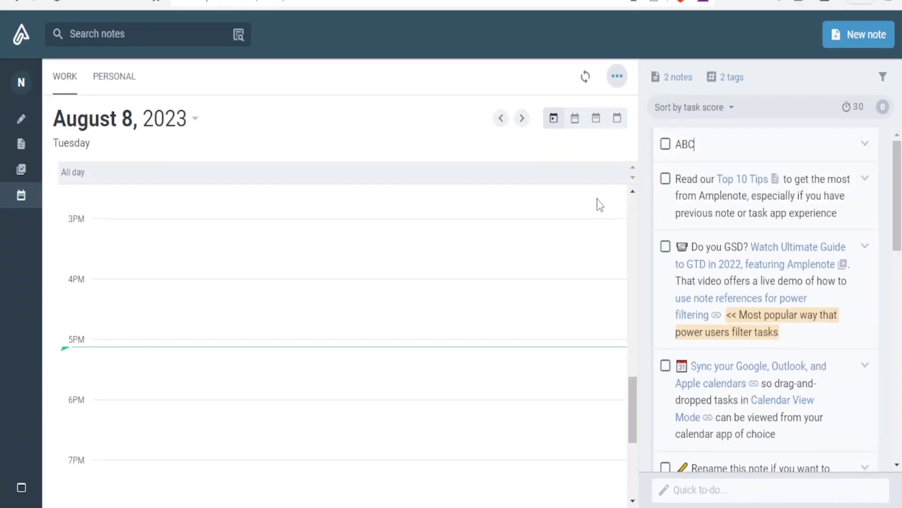
pyautogui.click(567, 207)
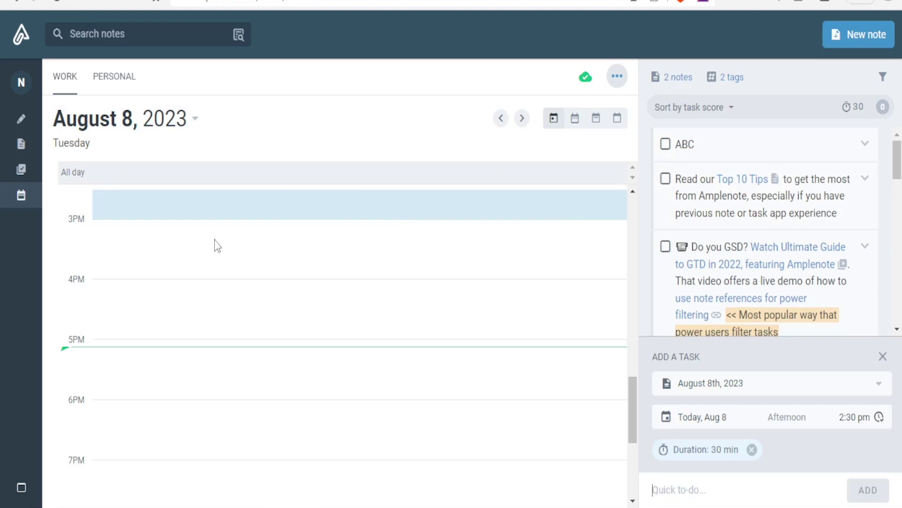
# Place ABC at 3 PM and the Top 10 Tips task at 4:30 PM, then close the add-task panel.
pyautogui.click(119, 263)
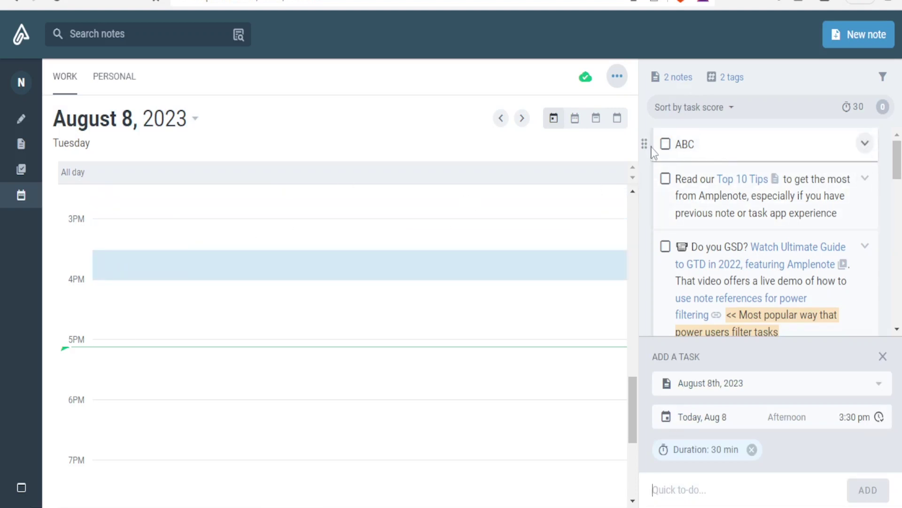
pyautogui.moveTo(645, 144)
pyautogui.mouseDown()
pyautogui.moveTo(177, 225)
pyautogui.moveTo(172, 245)
pyautogui.mouseUp()
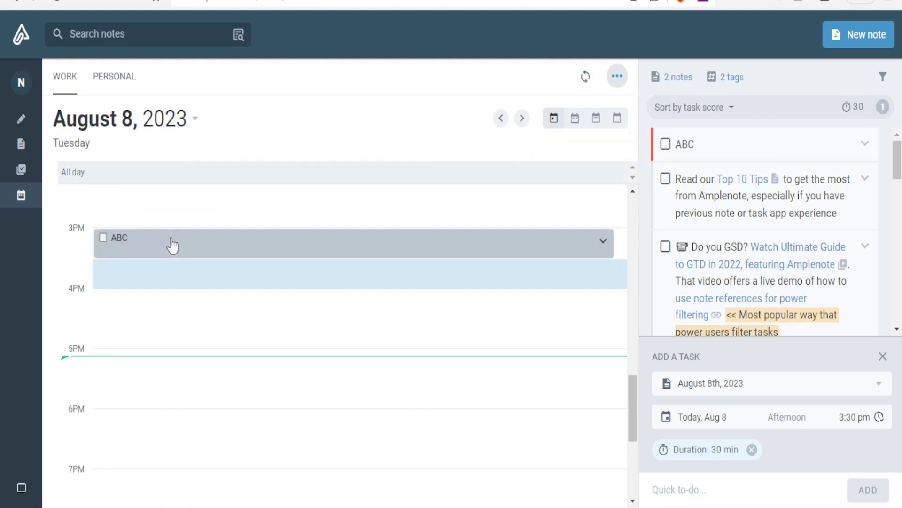
pyautogui.click(196, 306)
pyautogui.moveTo(133, 251)
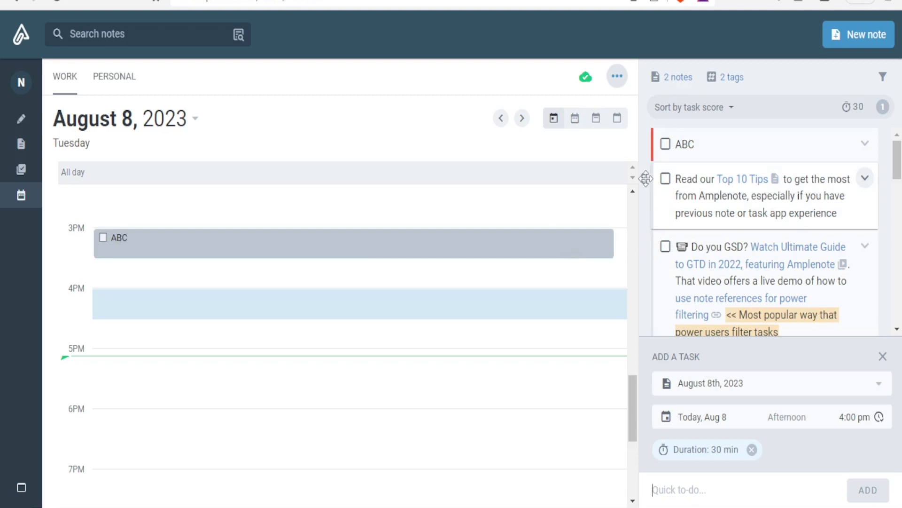
pyautogui.moveTo(647, 179); pyautogui.dragTo(277, 335)
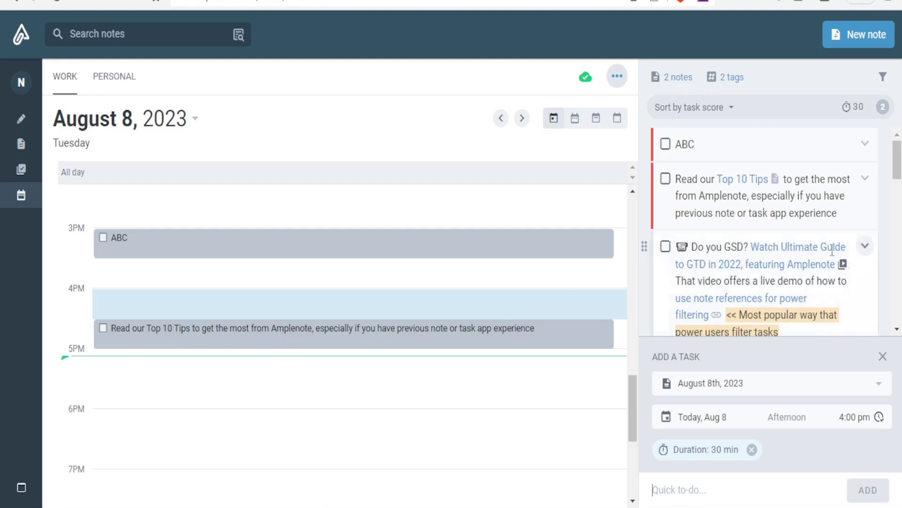
pyautogui.click(882, 356)
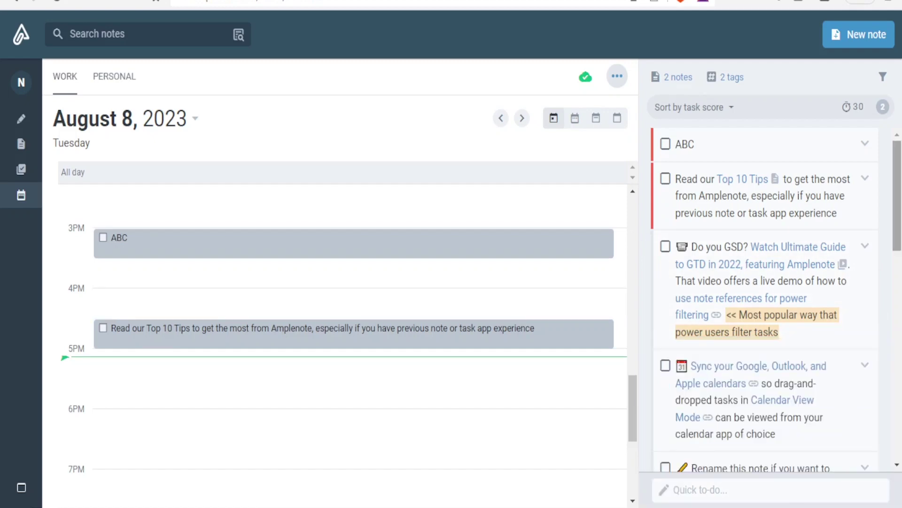
pyautogui.moveTo(899, 224)
pyautogui.mouseDown()
pyautogui.moveTo(895, 344)
pyautogui.moveTo(896, 219)
pyautogui.mouseUp()
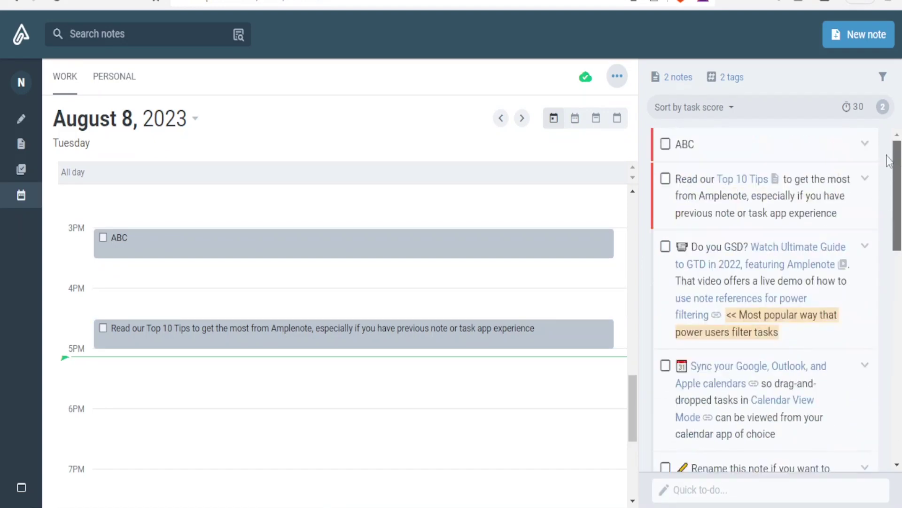
# Check the calendar's 2 source tags in the Task Calendar settings, then return to the notes.
pyautogui.click(725, 80)
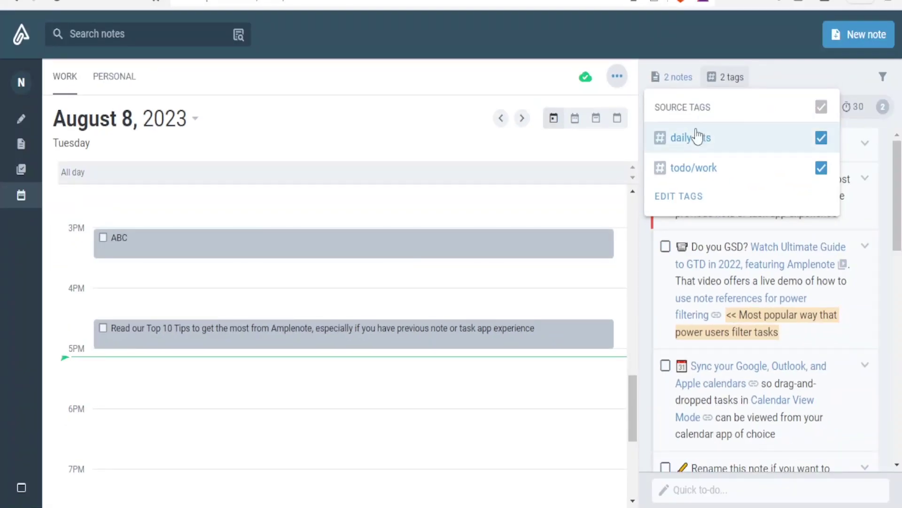
pyautogui.click(690, 200)
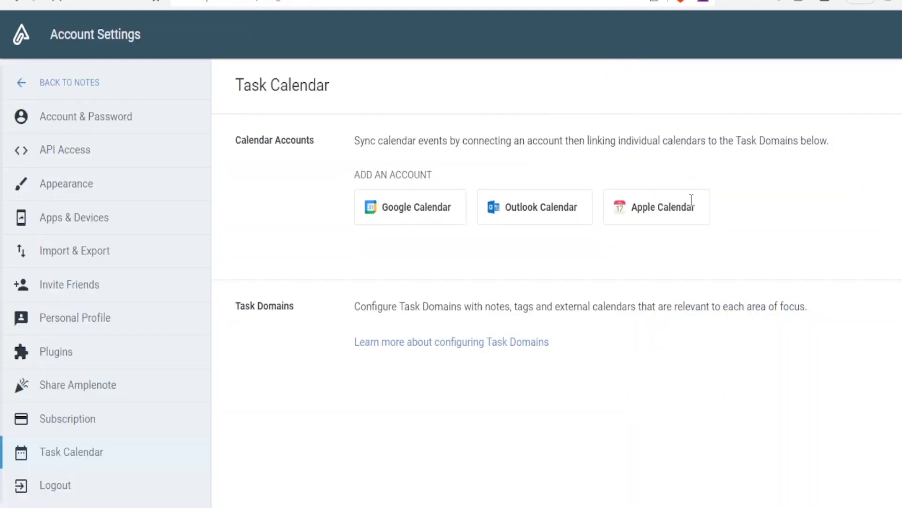
pyautogui.click(23, 88)
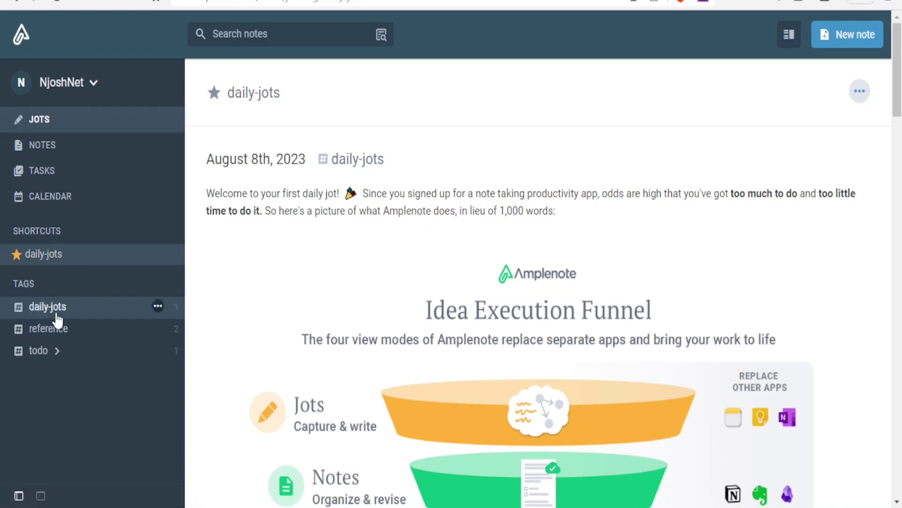
# Open the daily-jots tag options, then switch to showing jots from all notes.
pyautogui.click(158, 307)
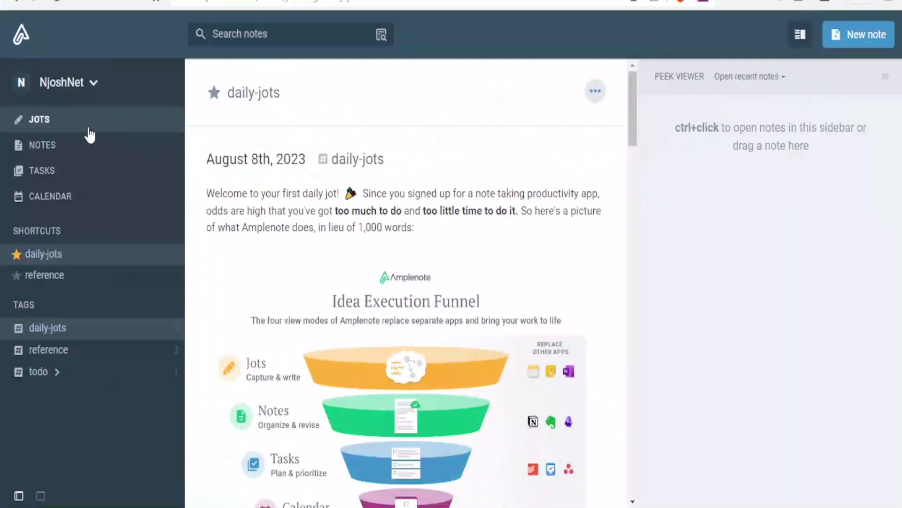
pyautogui.click(86, 128)
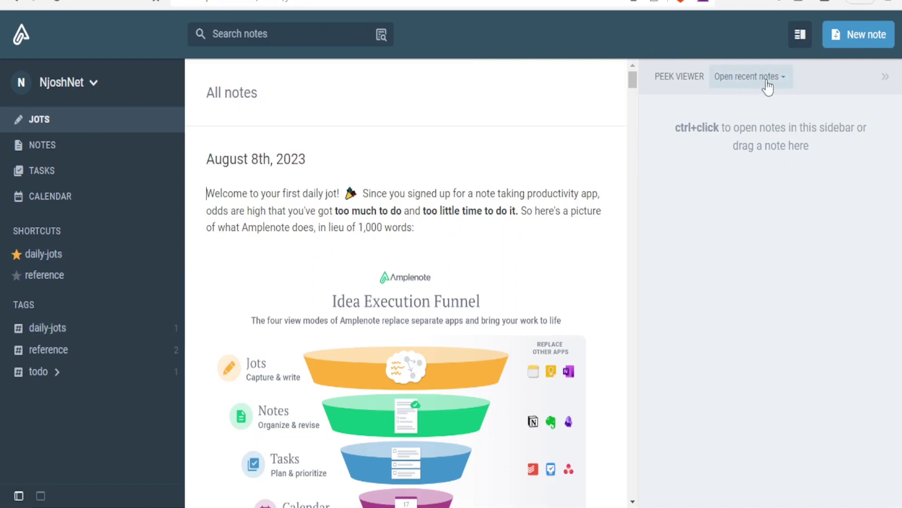
# Preview 'Complete my Thesis' from the recent notes list in the Peek Viewer, then close the panel.
pyautogui.click(783, 78)
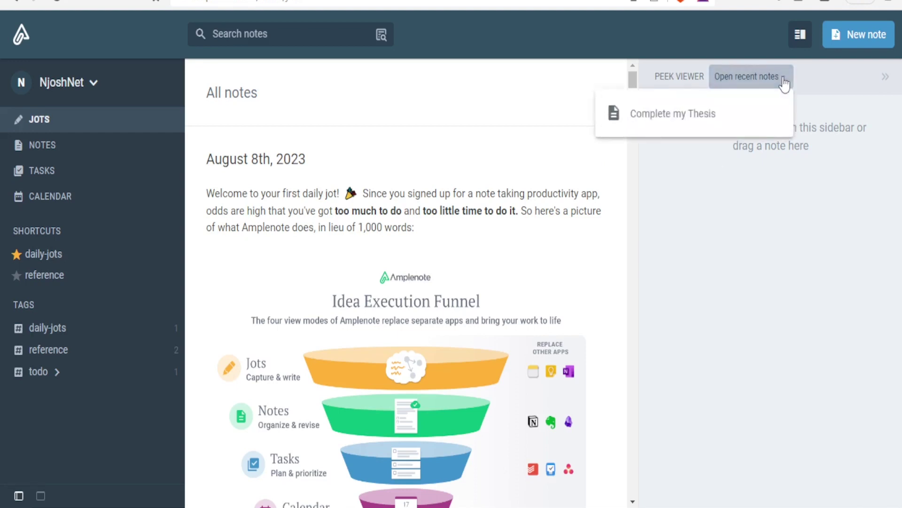
pyautogui.click(670, 123)
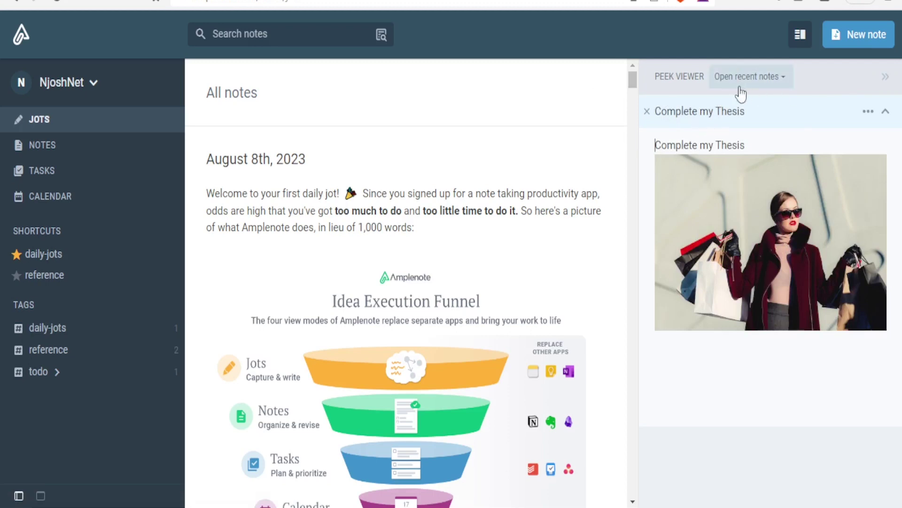
pyautogui.click(886, 83)
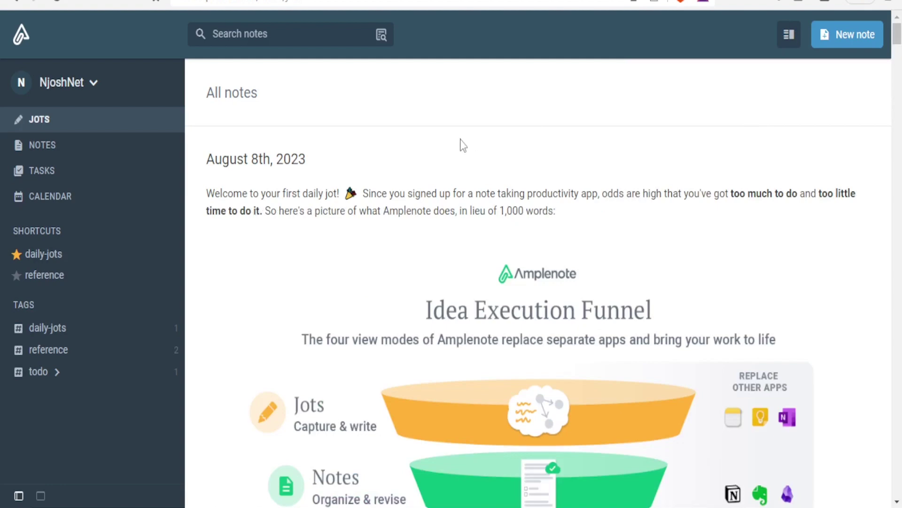
pyautogui.click(89, 123)
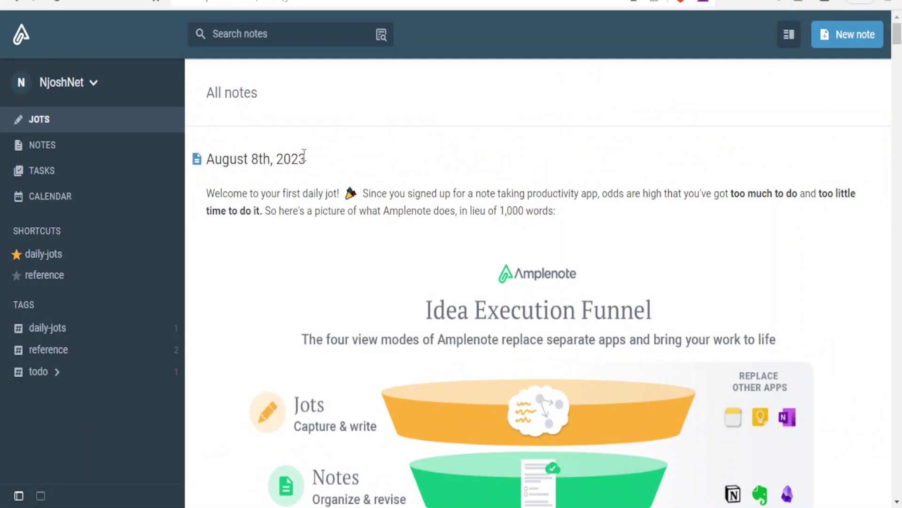